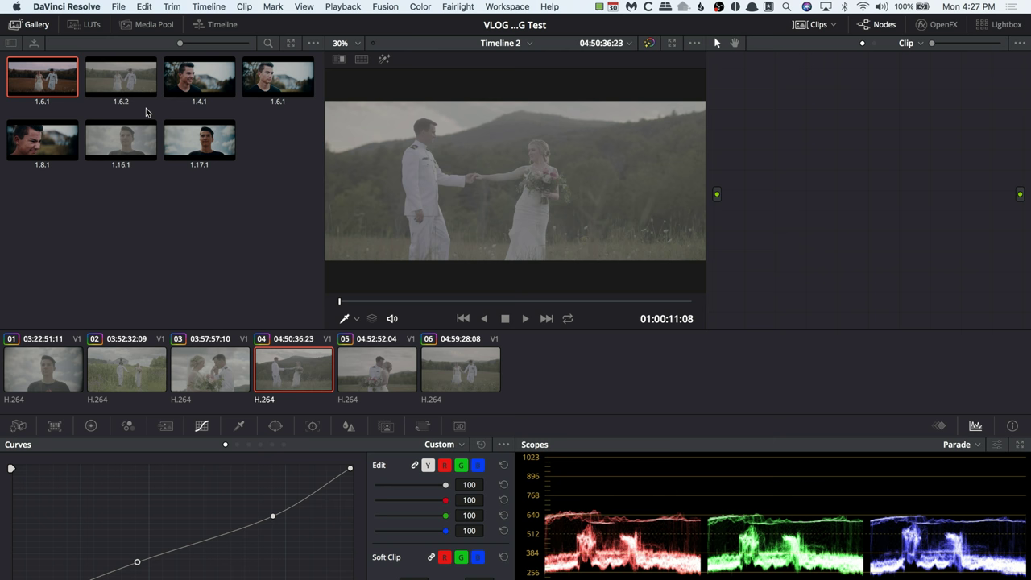
Reset all grades and nodes on clip 04, then on clip 05
right_click(858, 159)
left_click(874, 165)
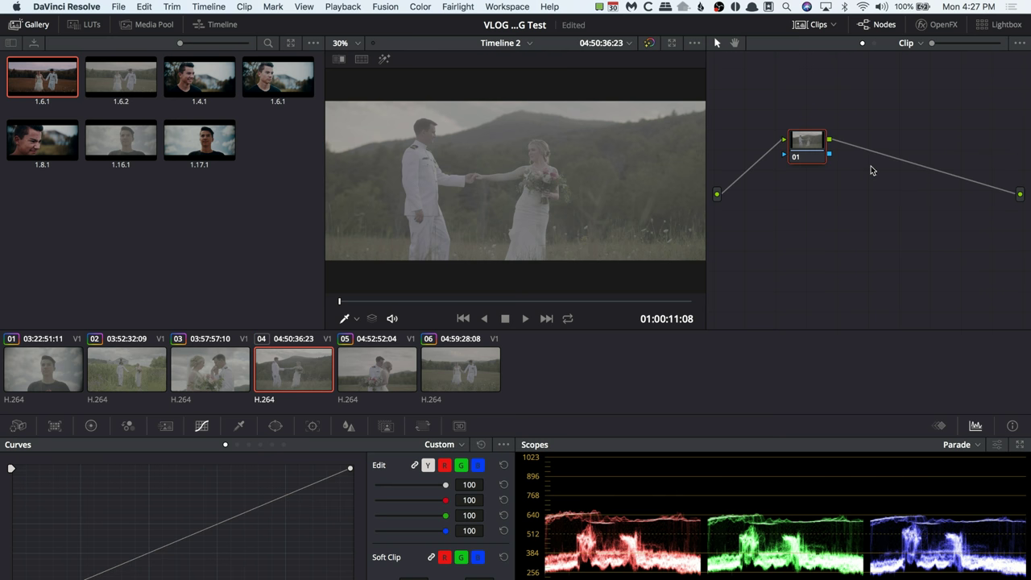
left_click(389, 373)
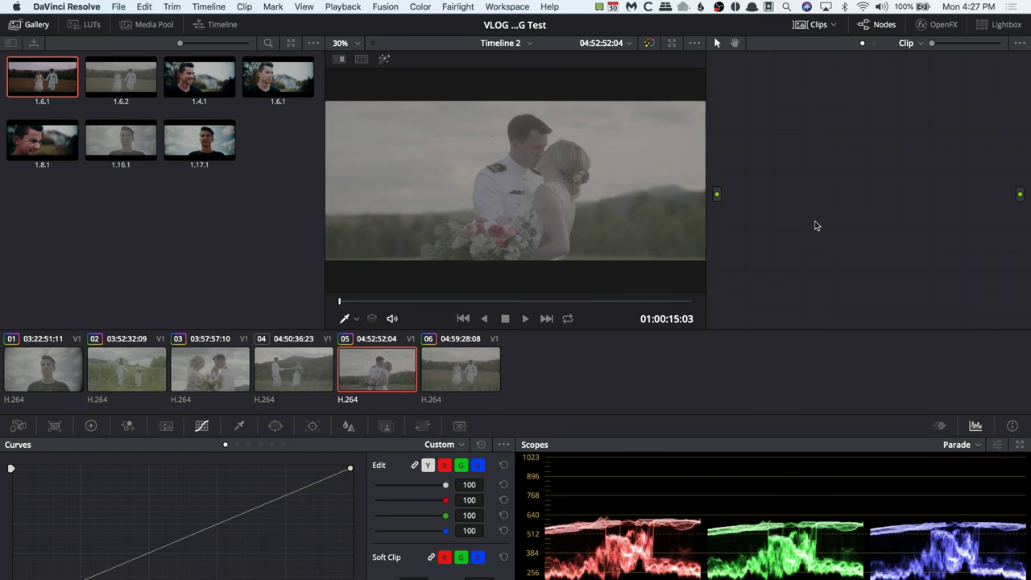
right_click(816, 225)
left_click(831, 235)
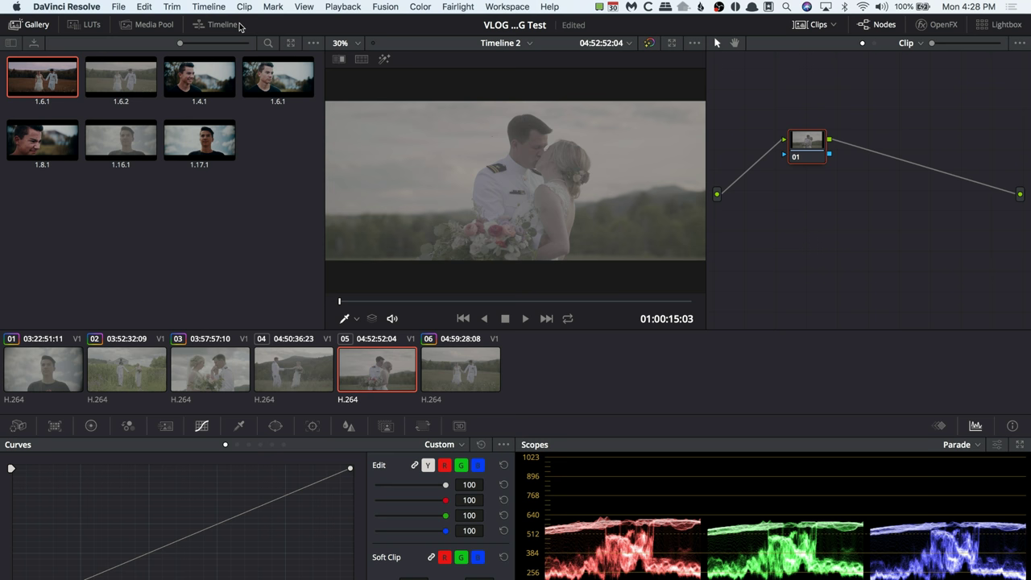
Switch Project Settings colour science from DaVinci YRGB Color Managed to DaVinci YRGB and save
left_click(118, 8)
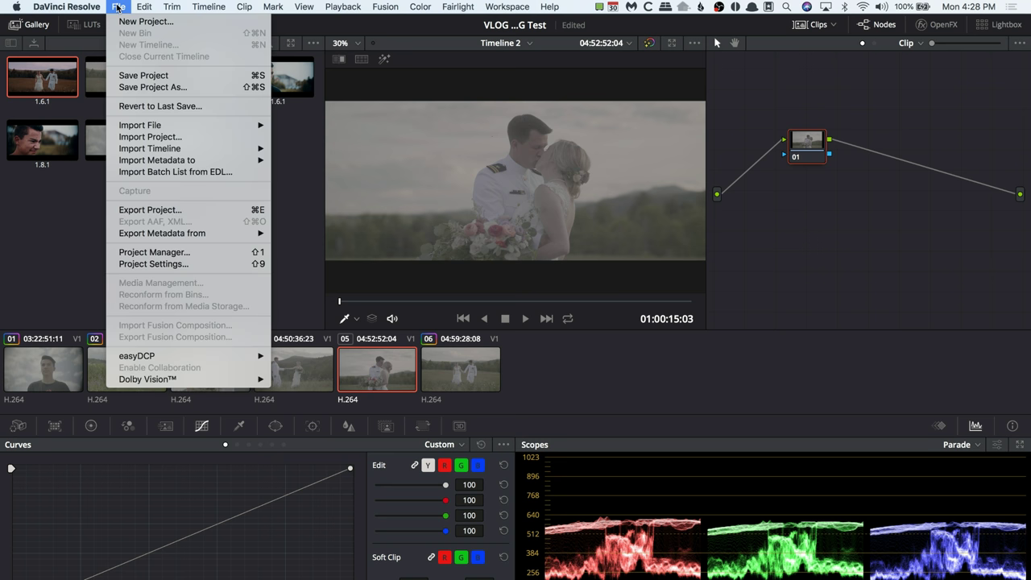
left_click(191, 264)
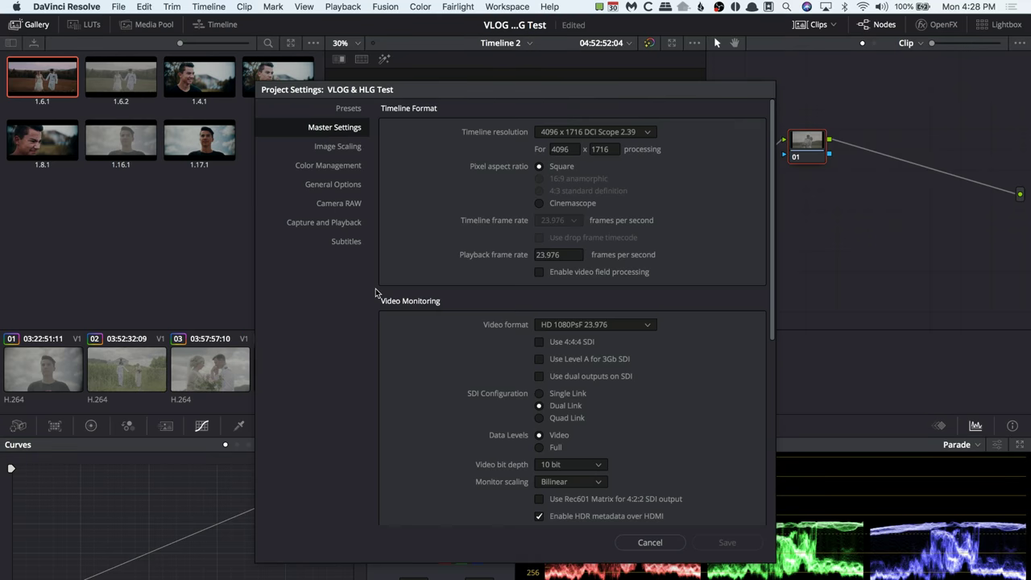
left_click(336, 166)
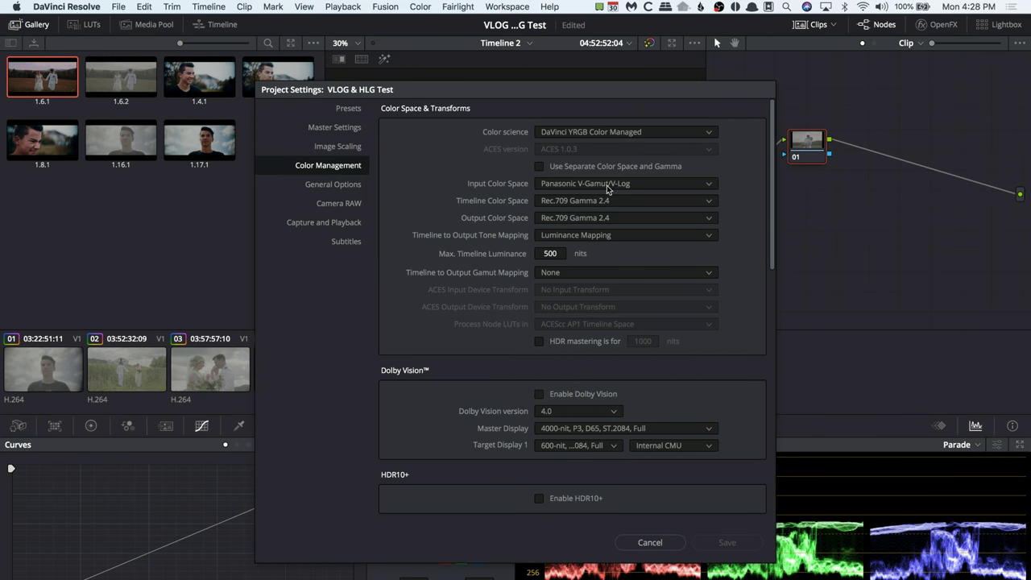
left_click(647, 132)
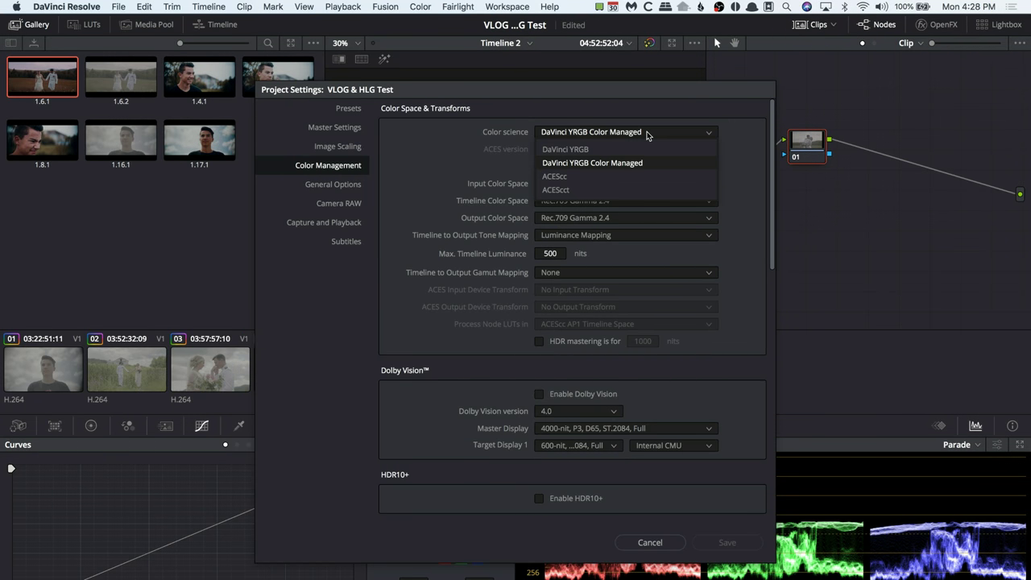
left_click(600, 164)
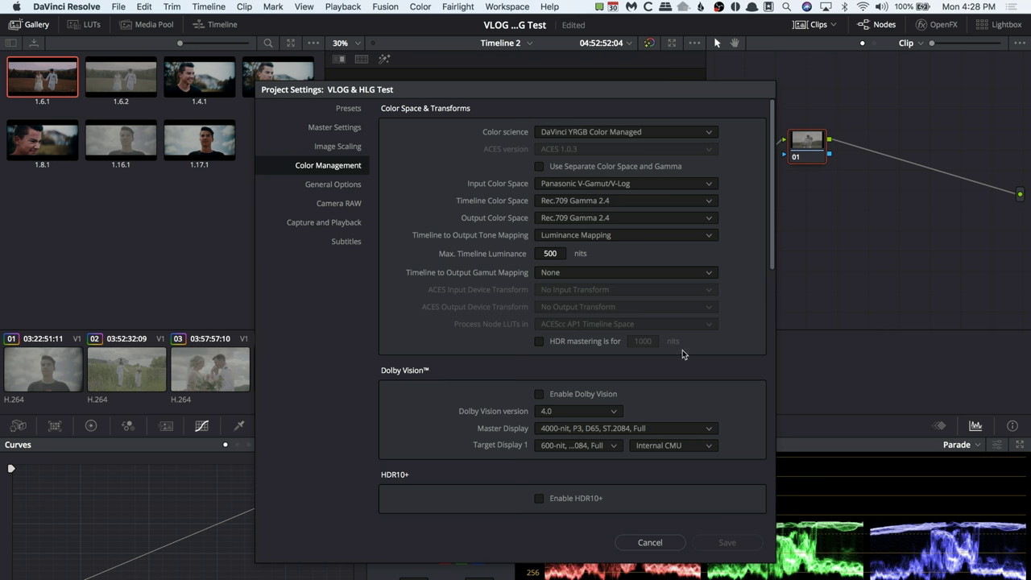
left_click(583, 131)
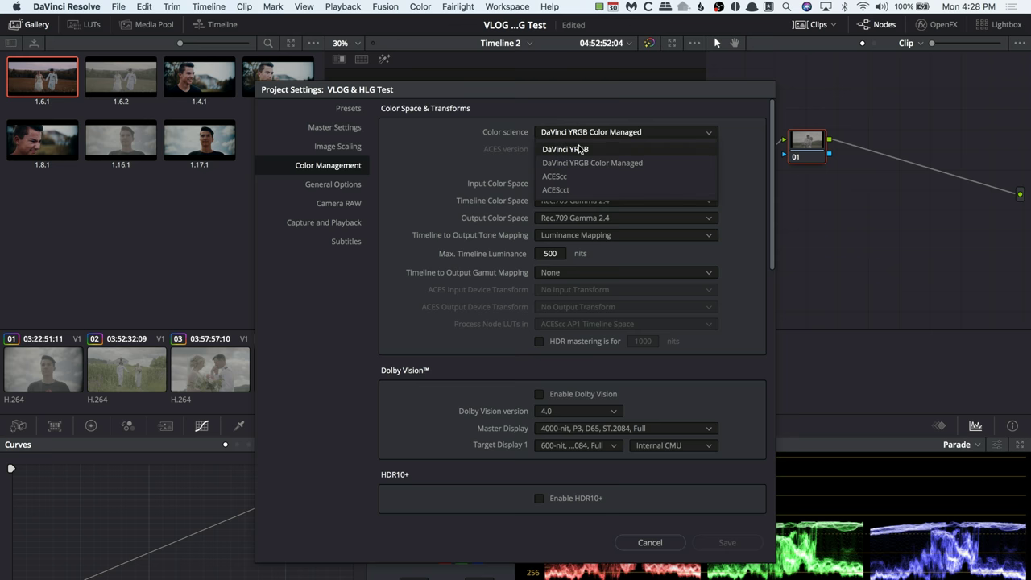
left_click(576, 149)
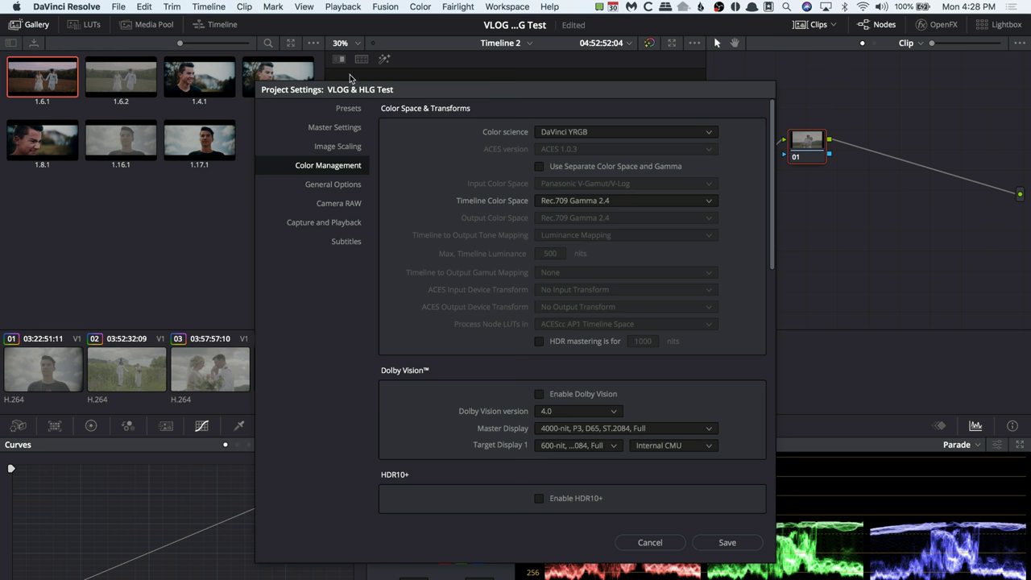
left_click(745, 539)
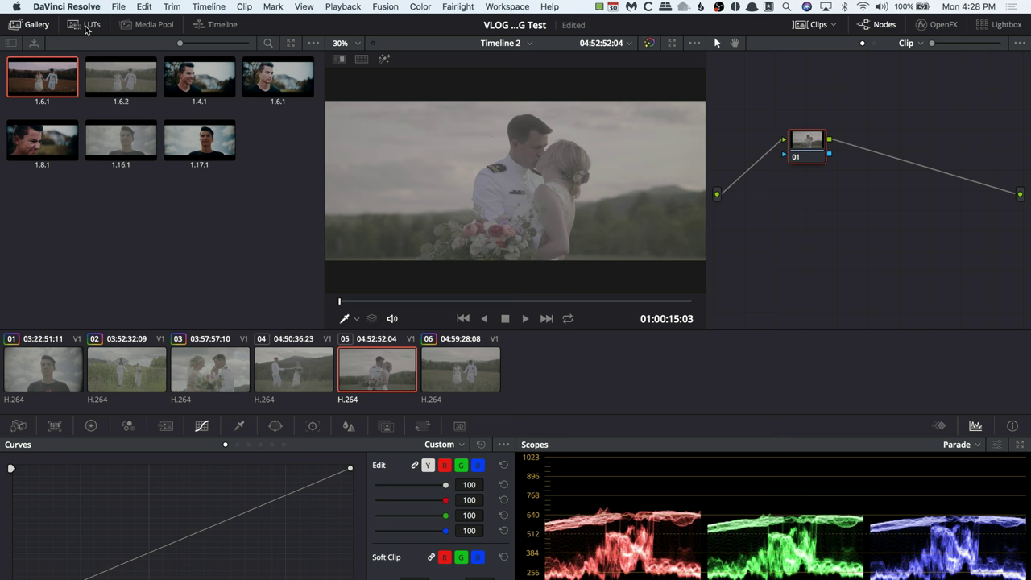
Add serial node 02 and browse the LUTs to LUTIFY > Lutify-2 > 3D LUTs
key("alt+s")
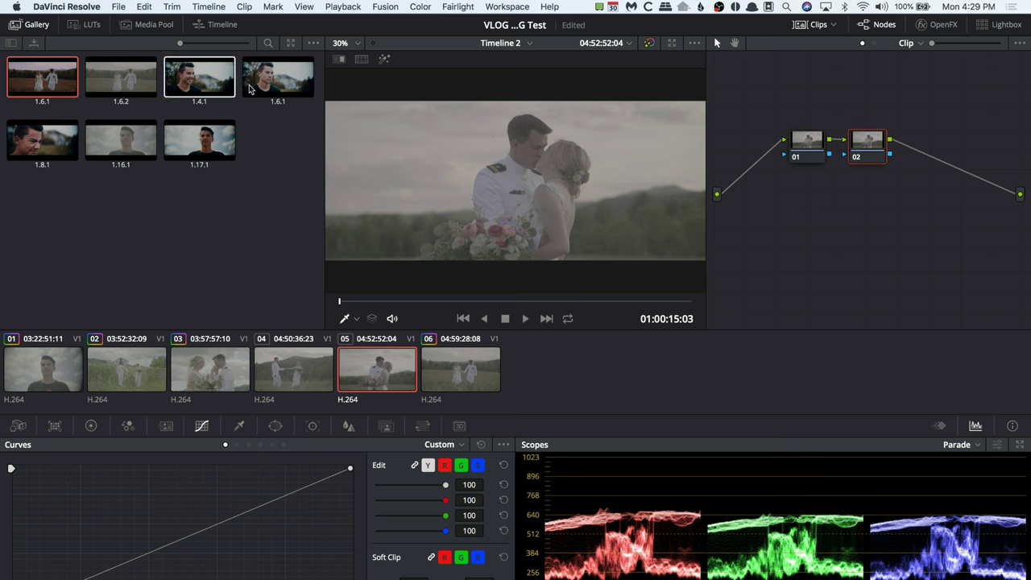
left_click(81, 23)
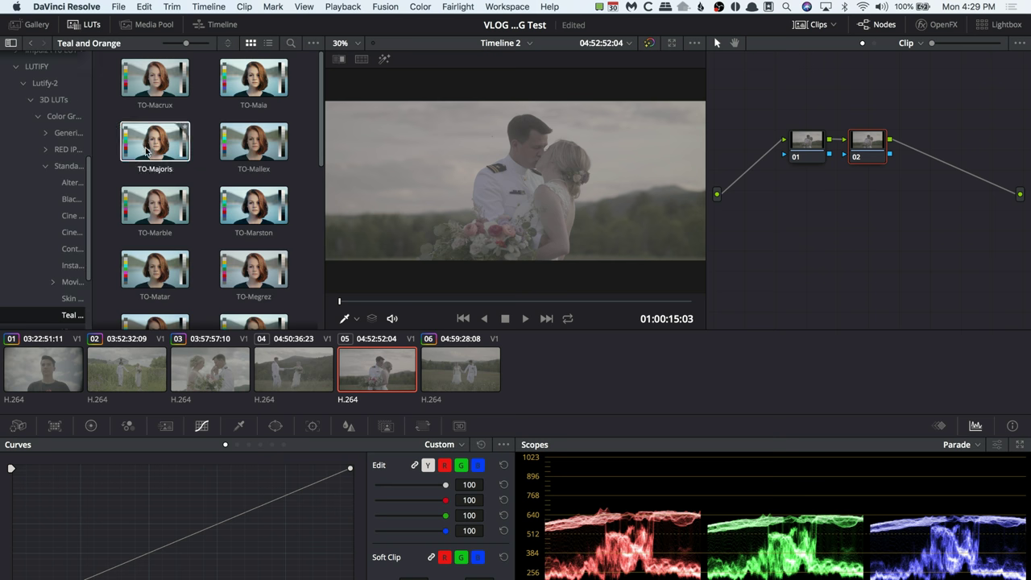
left_click(36, 67)
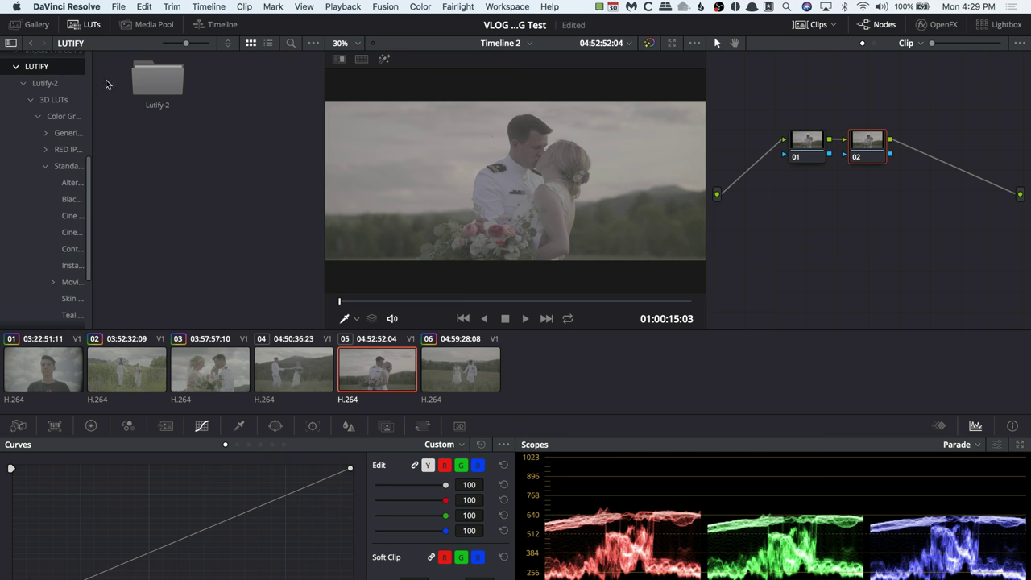
double_click(165, 78)
double_click(165, 79)
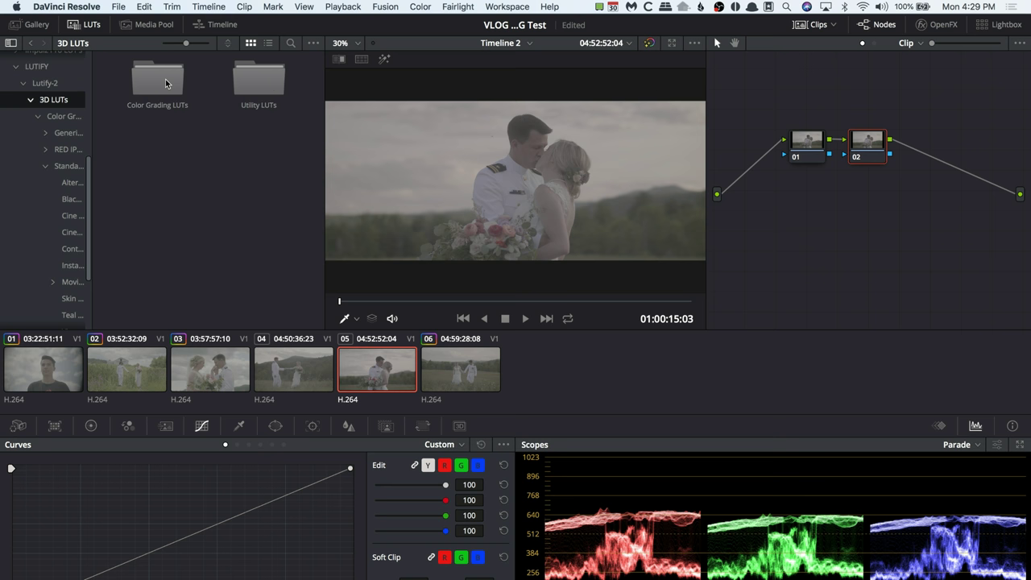
Open Utility LUTs > Log Conversion LUTs and locate the Panasonic to Rec709 LUT
double_click(269, 87)
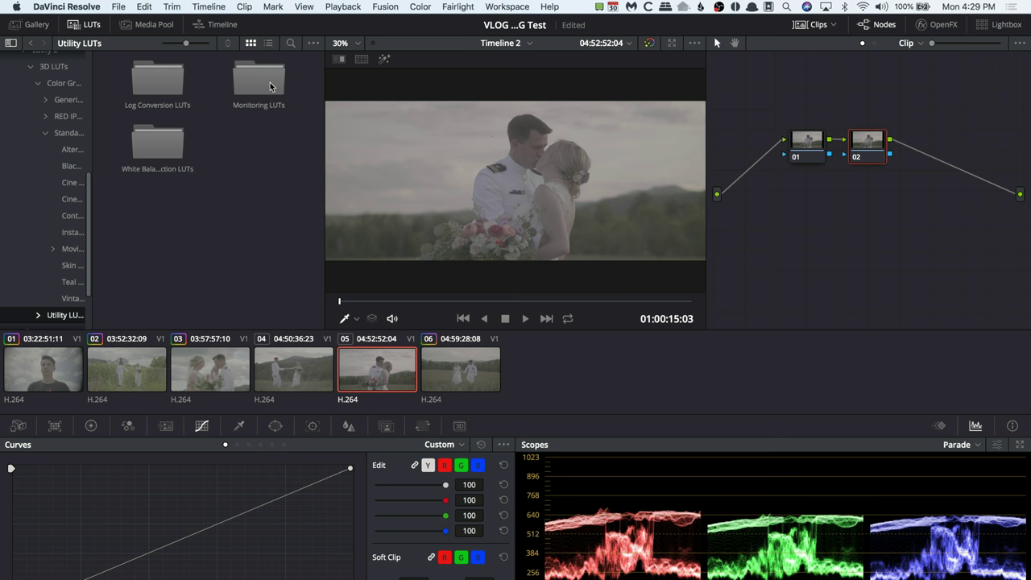
double_click(147, 86)
scroll(257, 241, "down", 3)
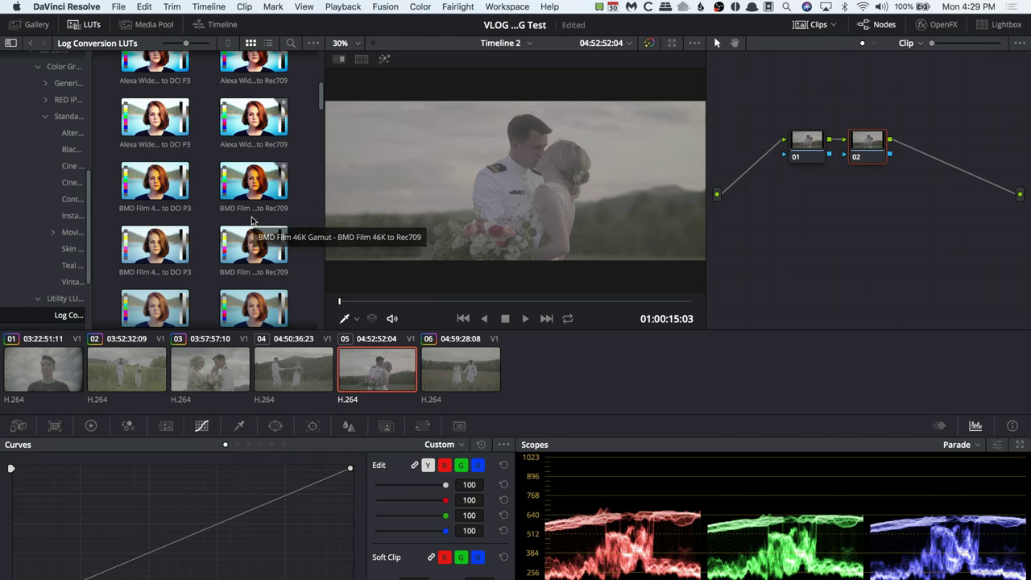
scroll(262, 299, "down", 6)
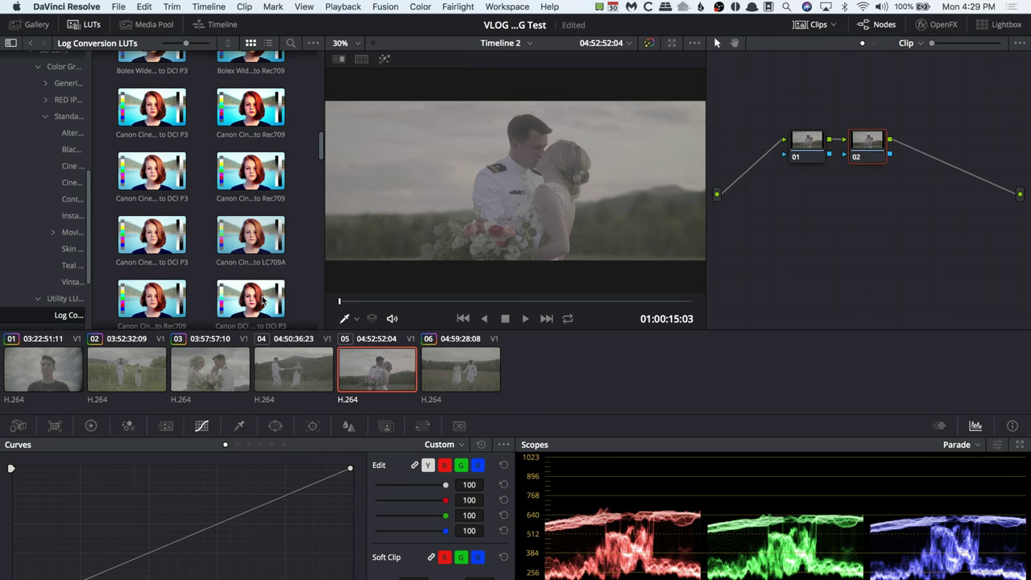
scroll(254, 274, "down", 5)
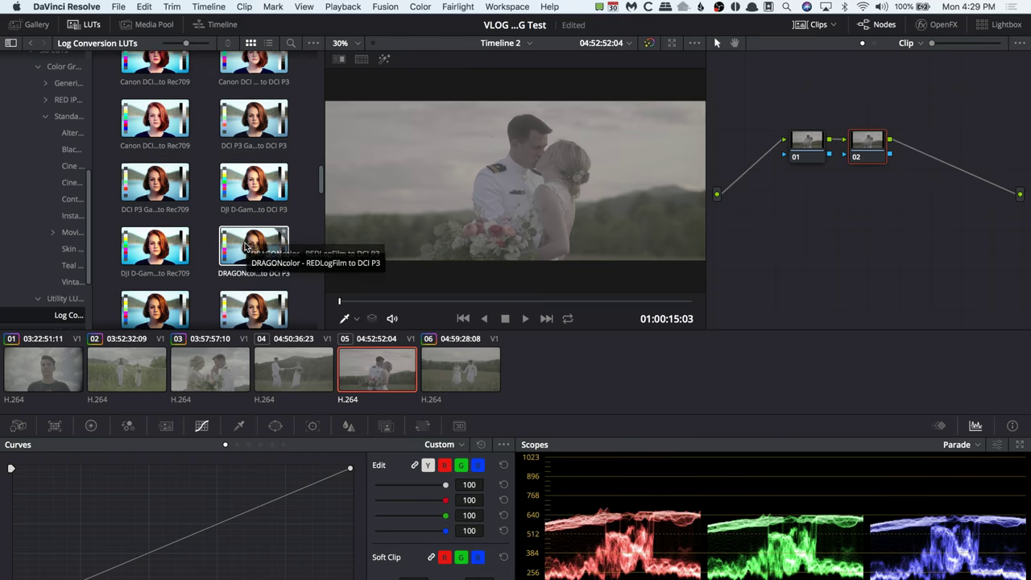
scroll(248, 242, "down", 4)
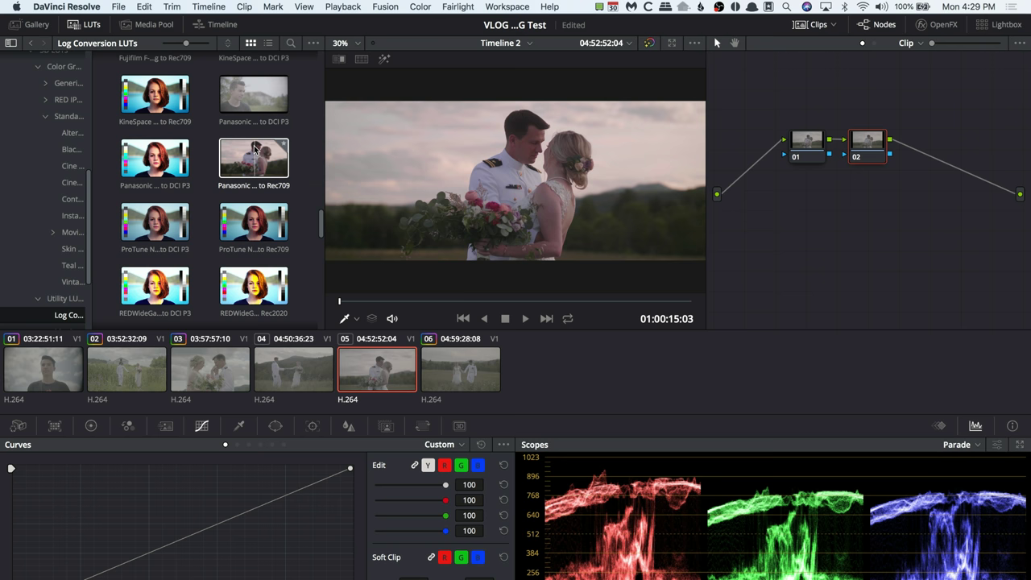
right_click(255, 149)
Apply the Panasonic to Rec709 LUT to node 02
left_click(271, 155)
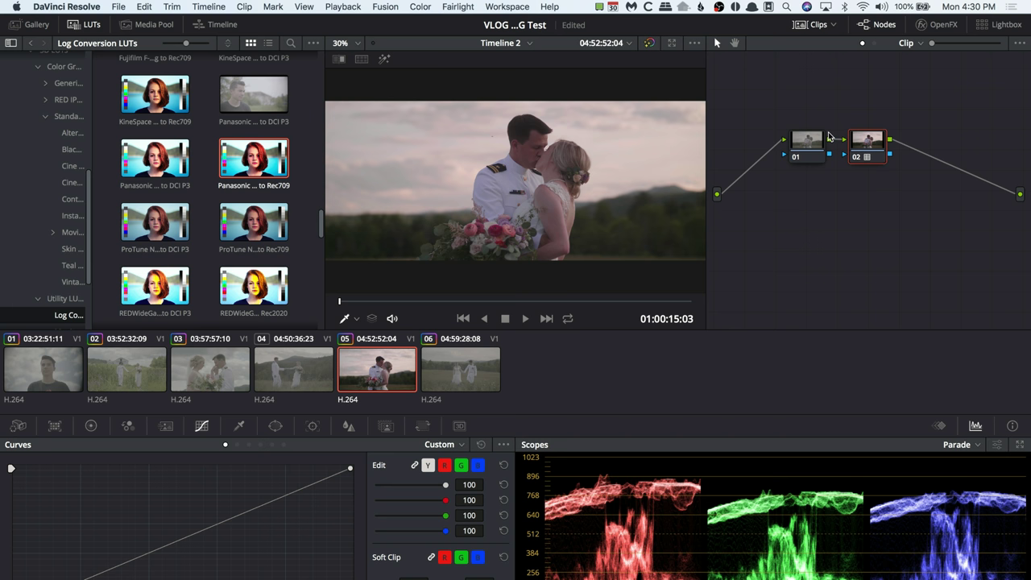
On node 01, add two Custom curve points and pull them slightly down to darken clip 05
left_click(803, 141)
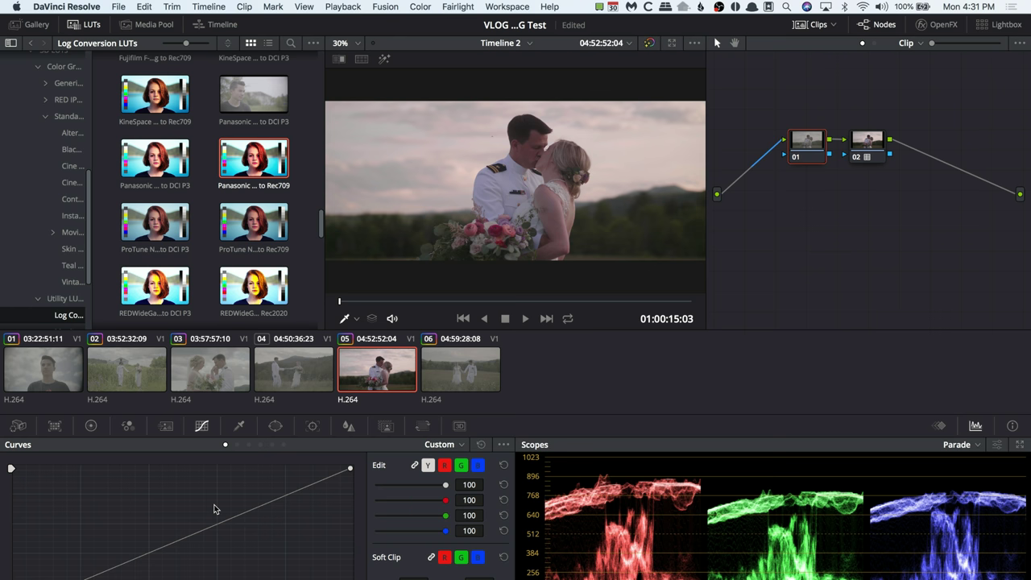
left_click(287, 497)
mouse_move(287, 499)
left_mouse_down()
mouse_move(285, 491)
mouse_move(286, 501)
left_mouse_up()
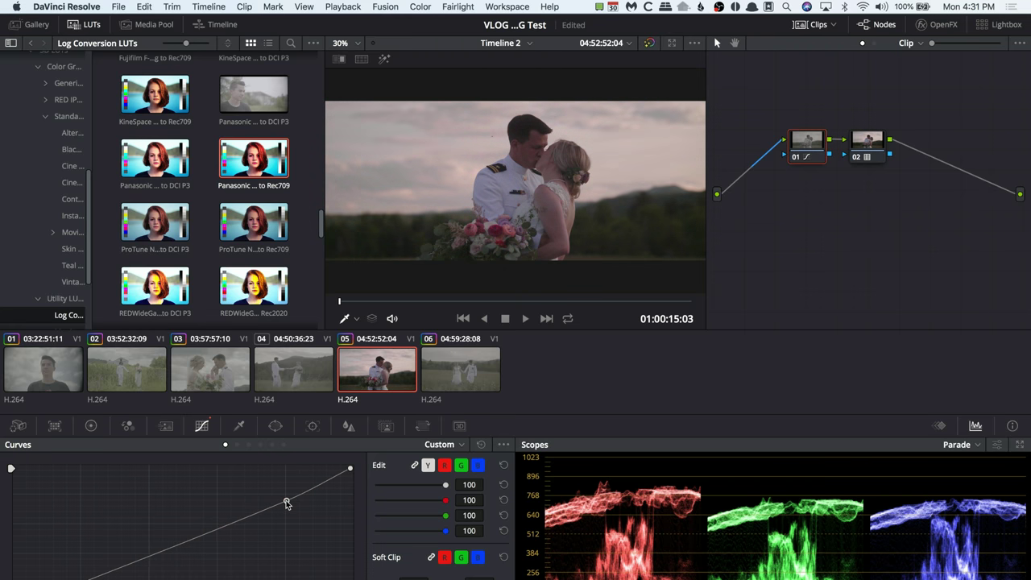
left_click(142, 559)
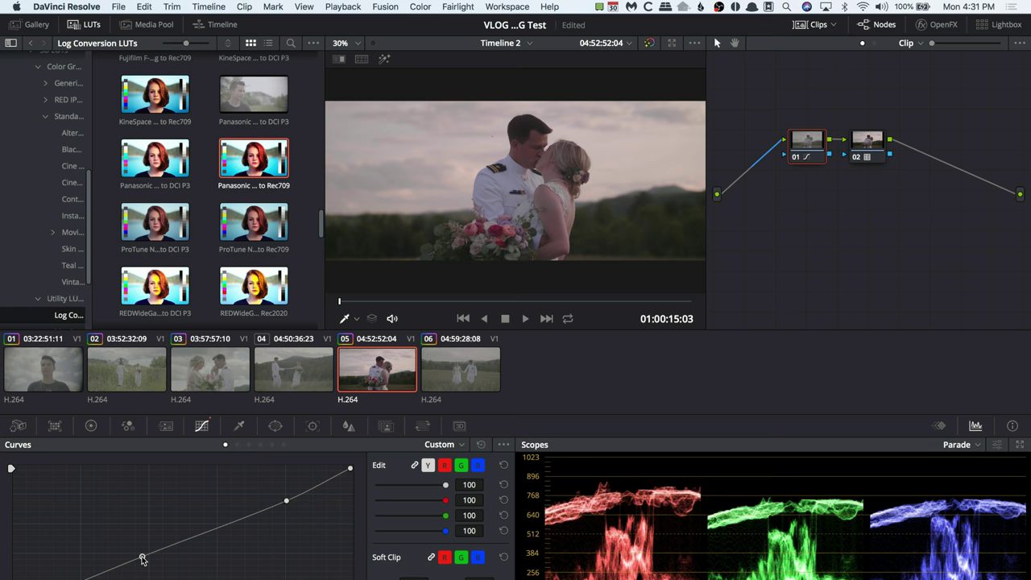
left_click_drag(142, 558, 142, 555)
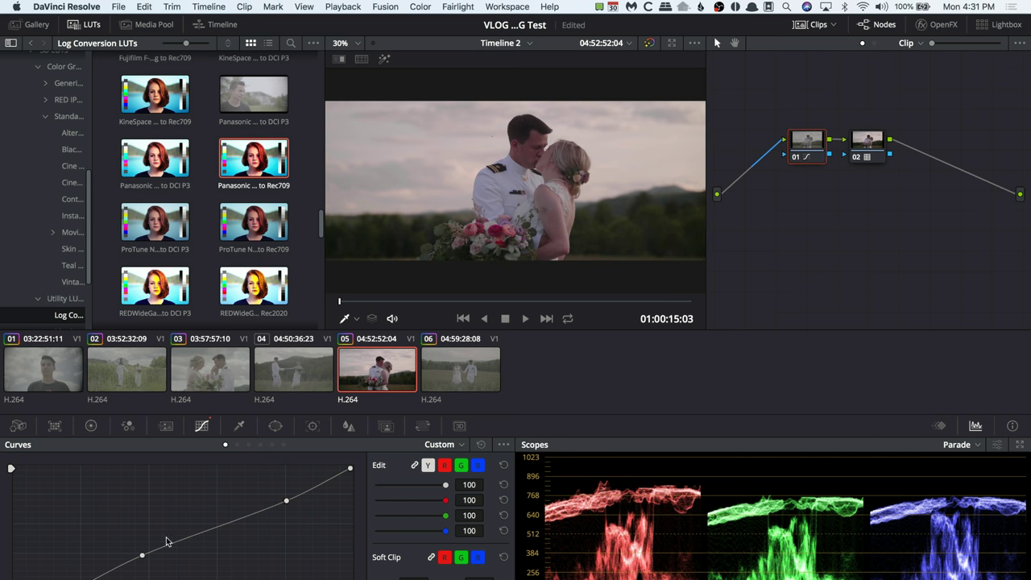
left_click(91, 426)
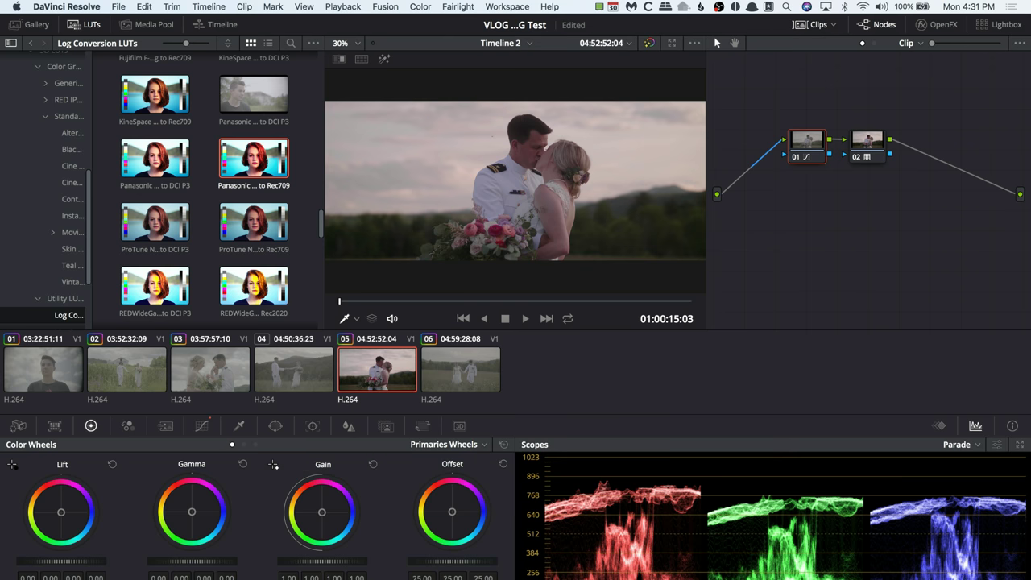
left_click_drag(451, 579, 491, 571)
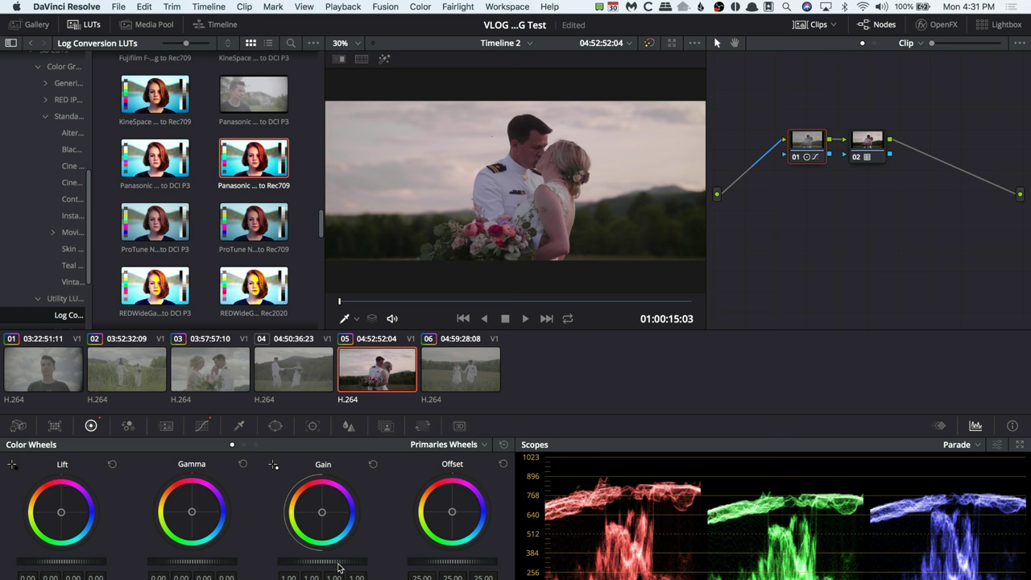
left_click_drag(341, 564, 326, 564)
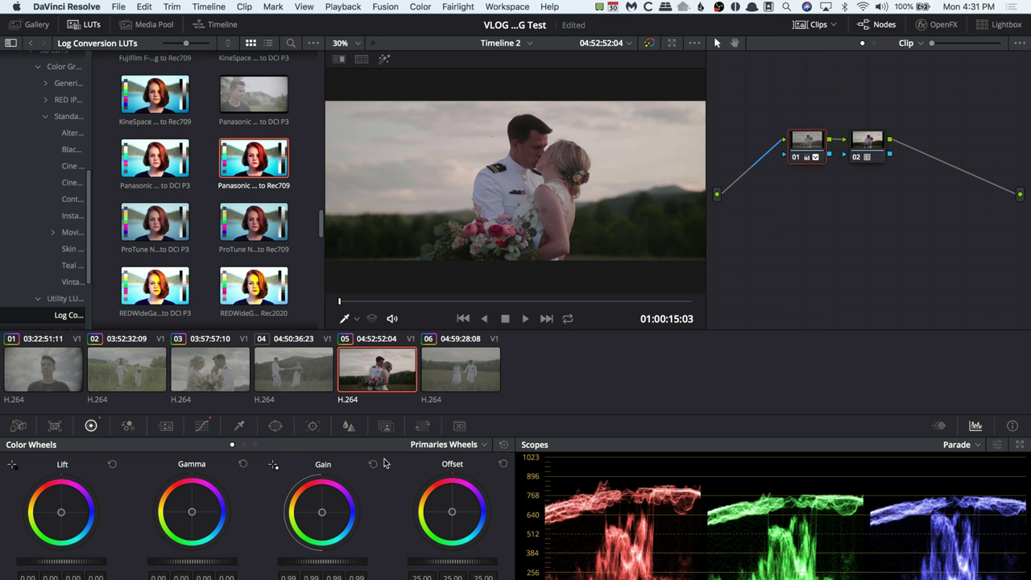
left_click(874, 152)
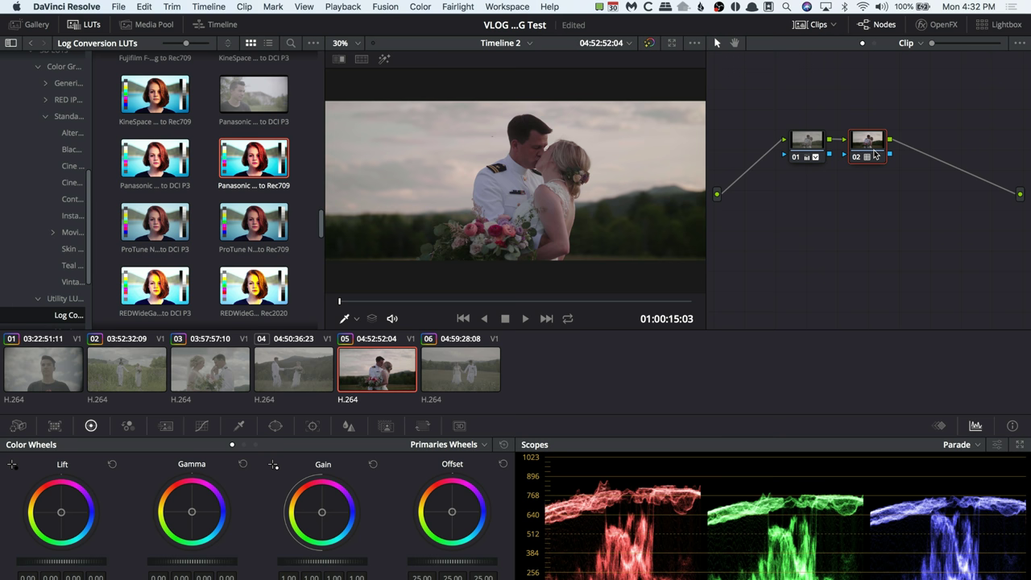
key("alt+s")
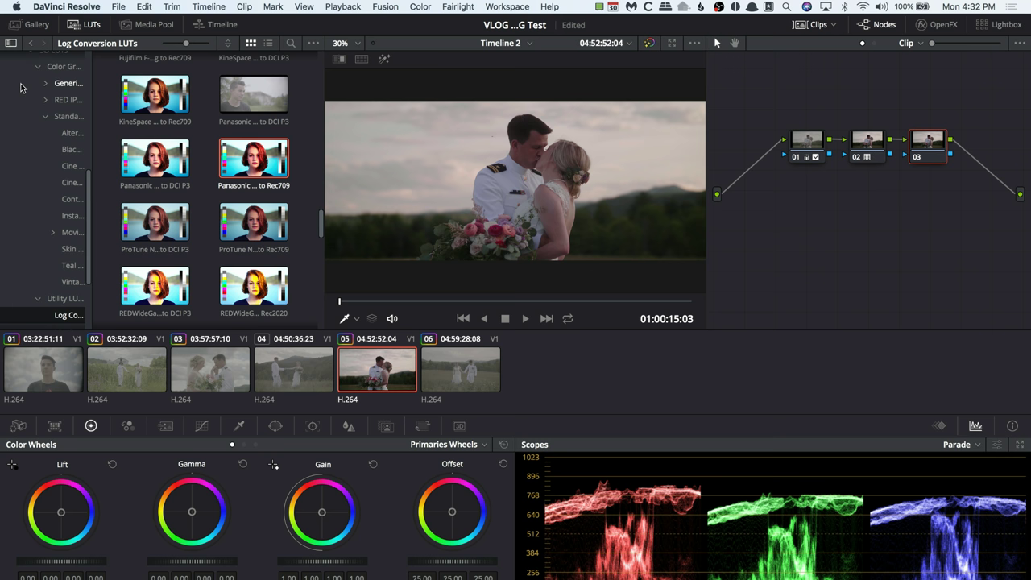
Browse the LUT panel to Lutify-2 > 3D LUTs > Color Grading LUTs
scroll(22, 88, "up", 3)
scroll(22, 89, "up", 1)
left_click(49, 139)
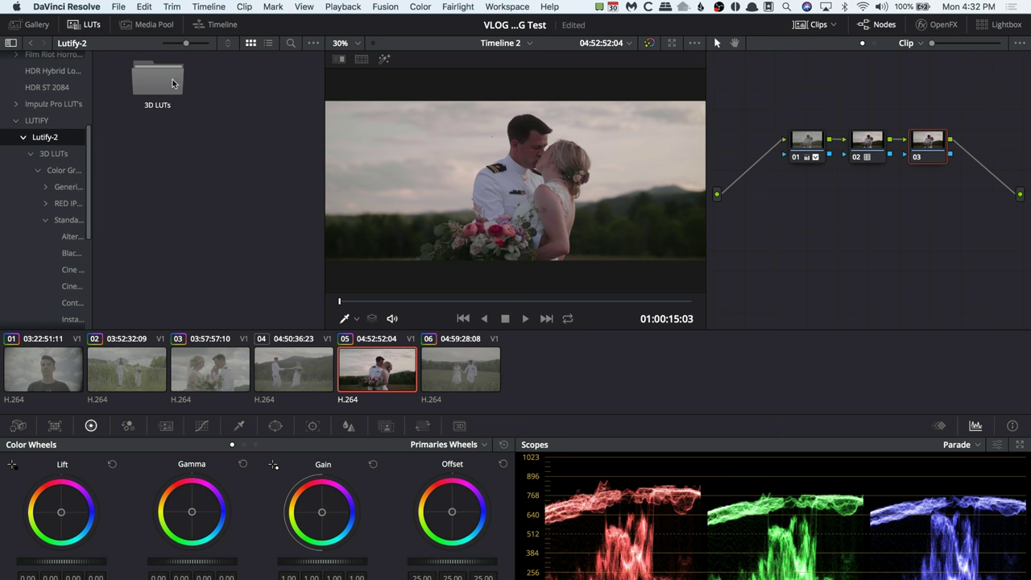
double_click(168, 74)
double_click(168, 74)
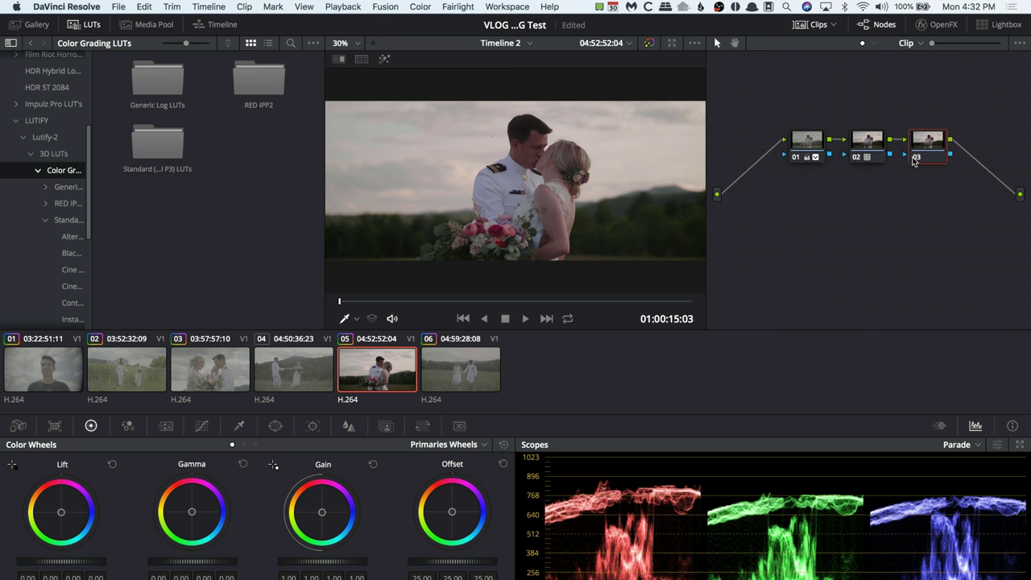
Toggle nodes 03 and 02 off and back on to compare the conversion
key("super+d")
left_click(857, 158)
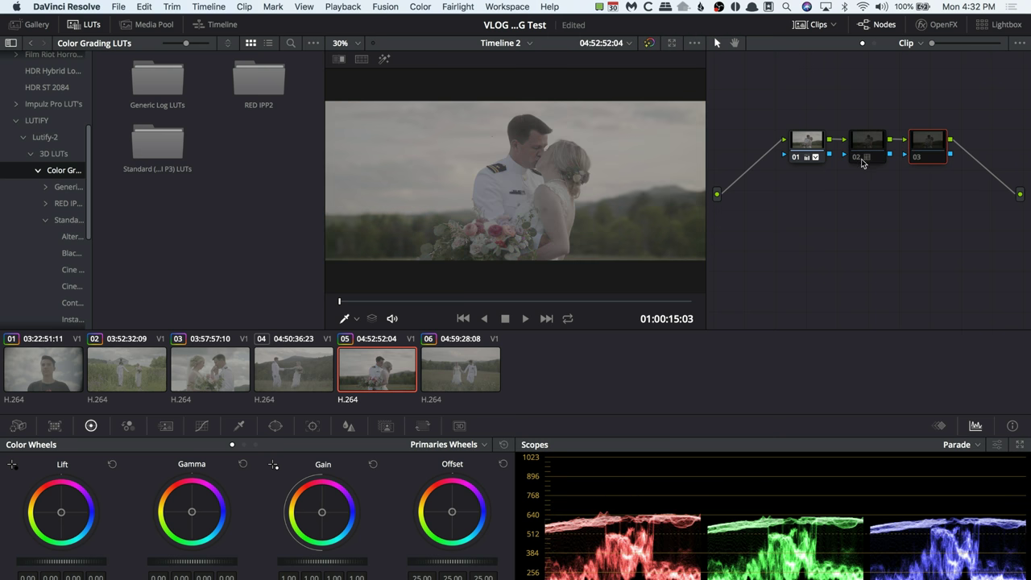
left_click(858, 159)
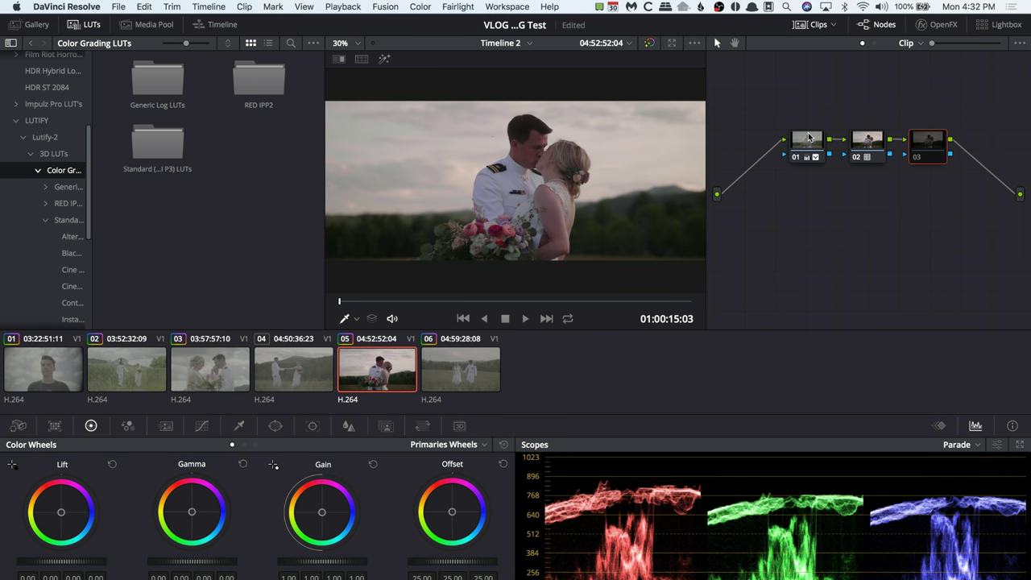
left_click(918, 161)
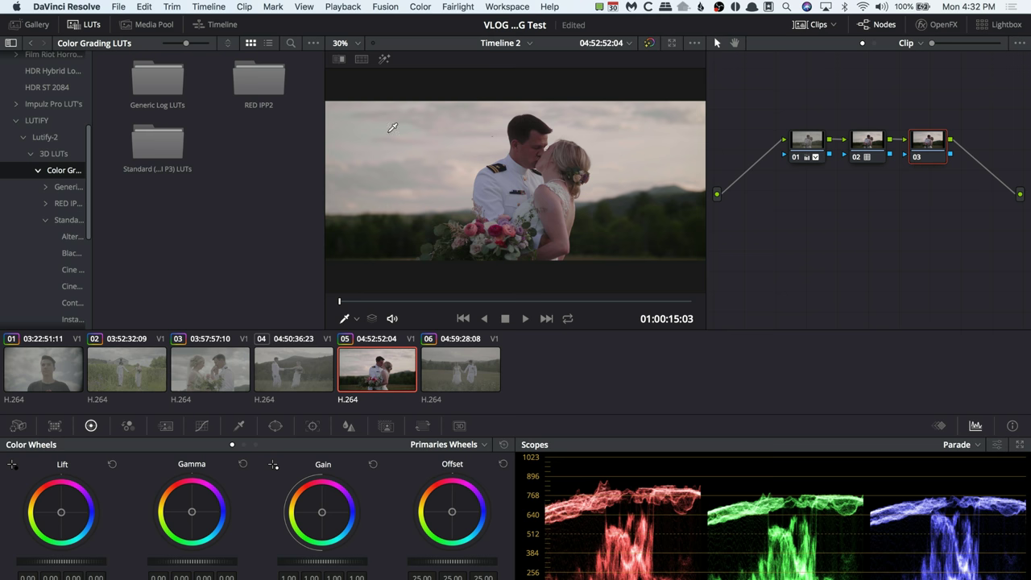
Apply the TO-Minkar LUT from Standard > Teal and Orange to node 03
double_click(158, 143)
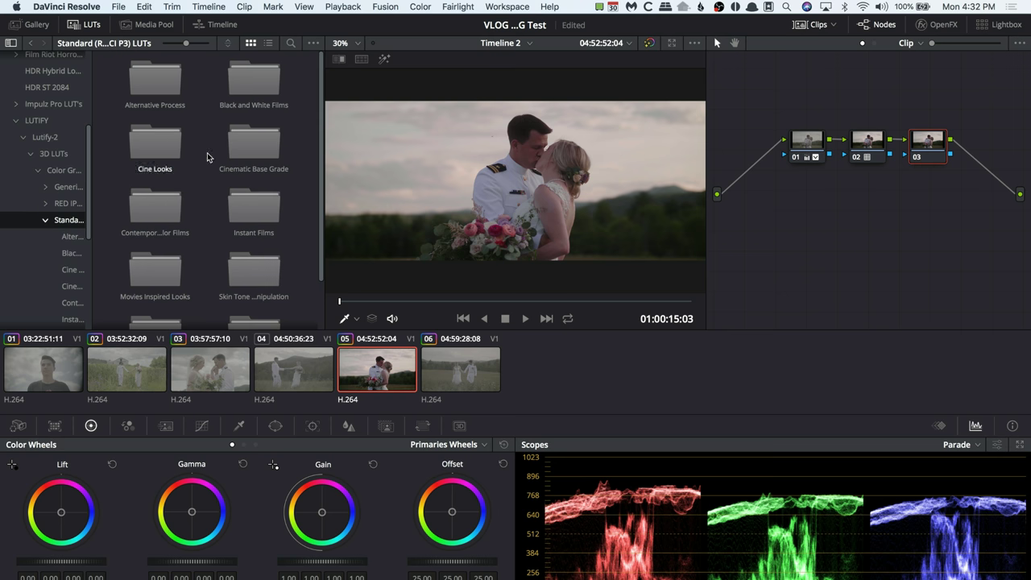
scroll(234, 198, "down", 2)
double_click(164, 301)
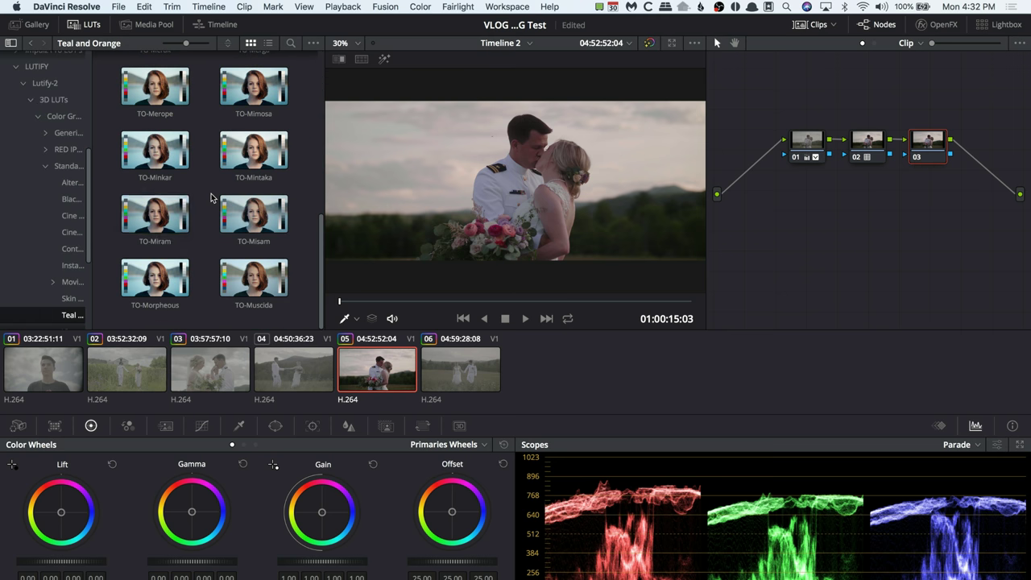
right_click(171, 160)
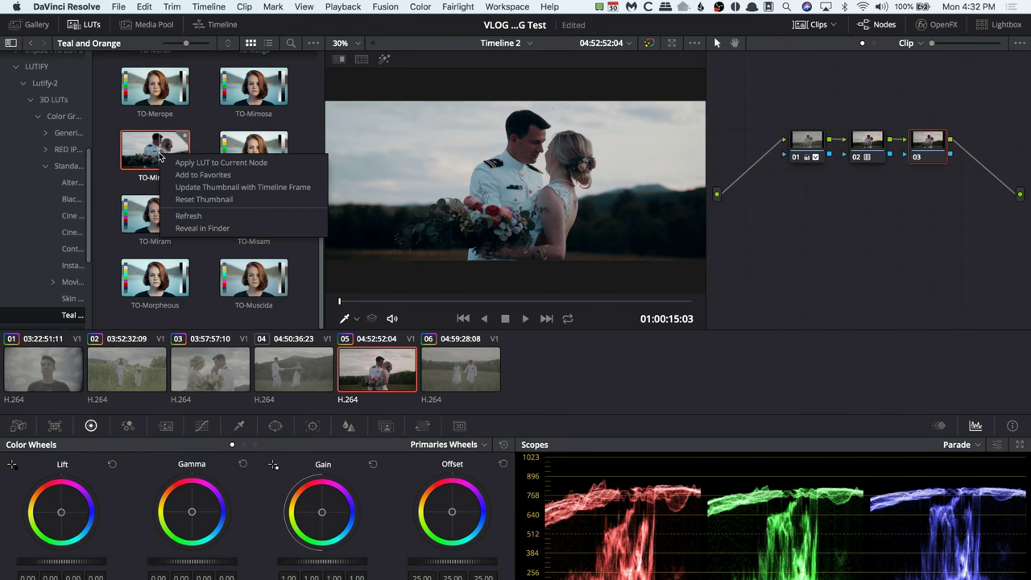
left_click(177, 163)
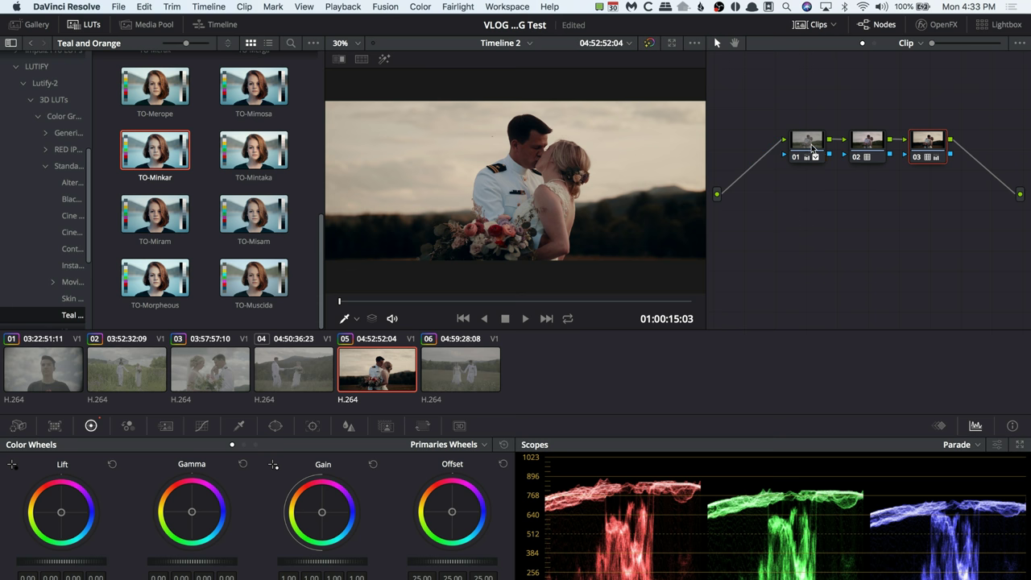
Add serial node 04 and layer node 06 after node 01, rearrange the graph, select node 06
left_click_drag(811, 149, 762, 159)
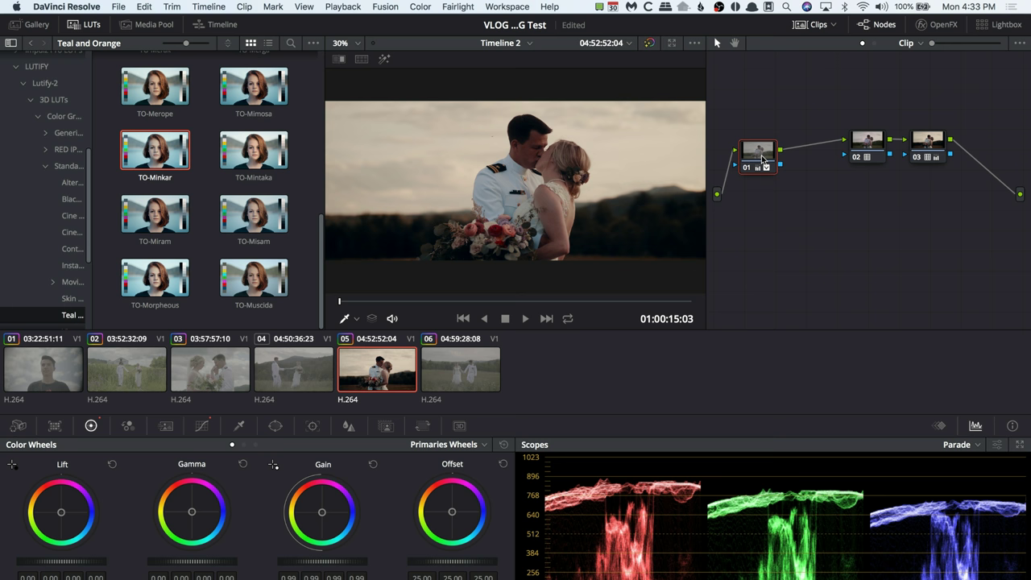
key("alt+s")
key("alt+l")
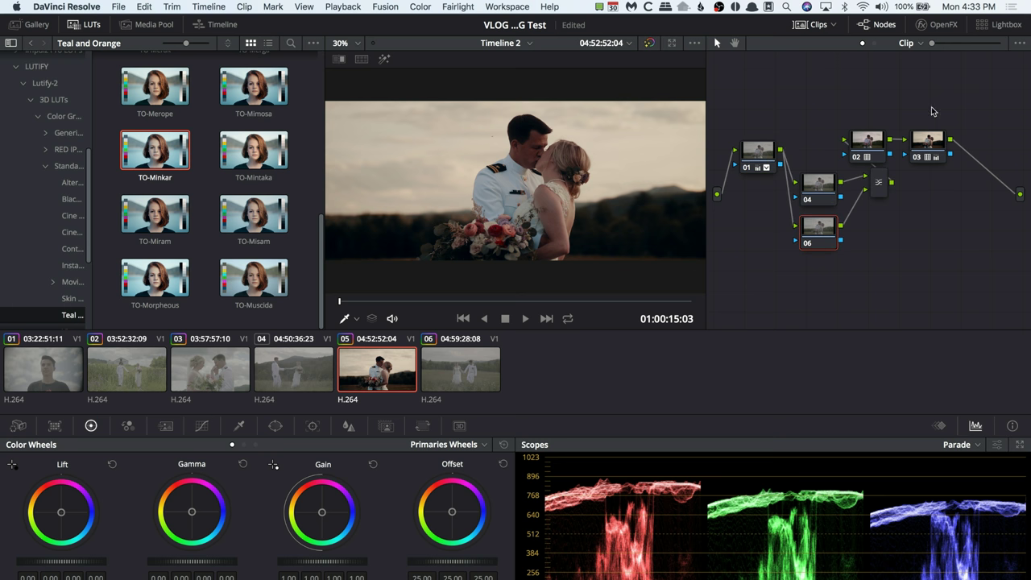
left_click_drag(932, 111, 902, 109)
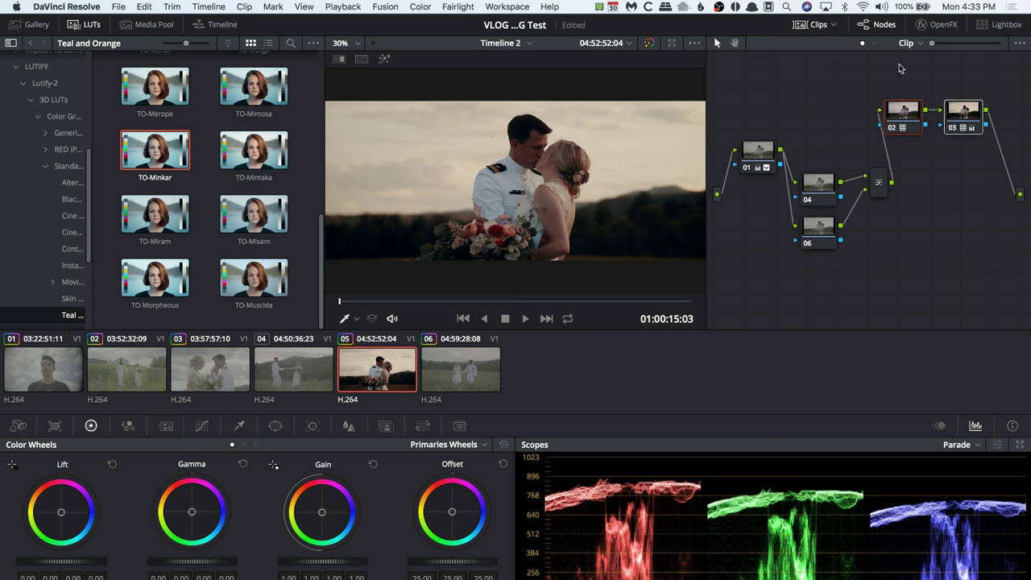
left_click(892, 87)
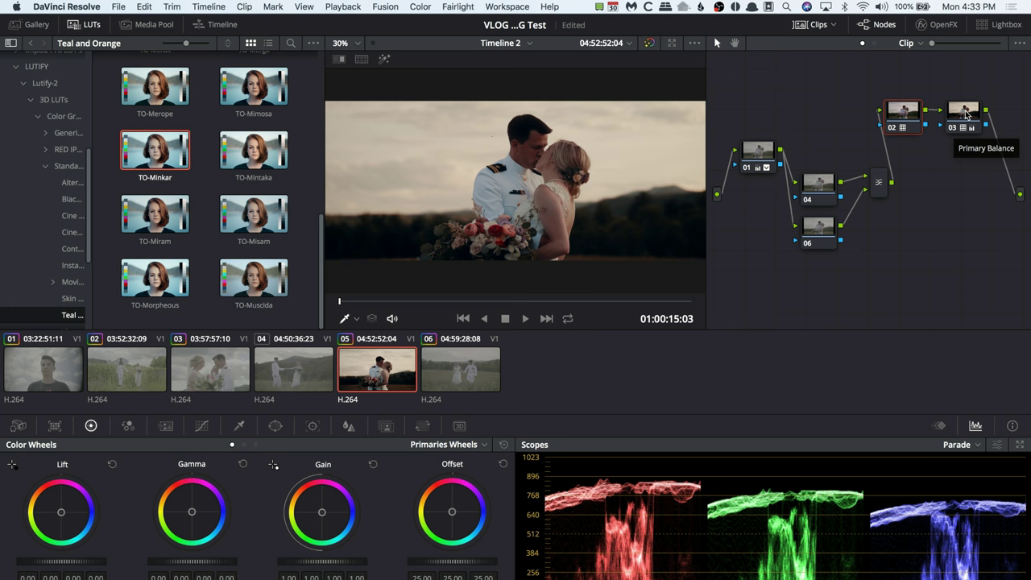
left_click_drag(758, 159, 757, 137)
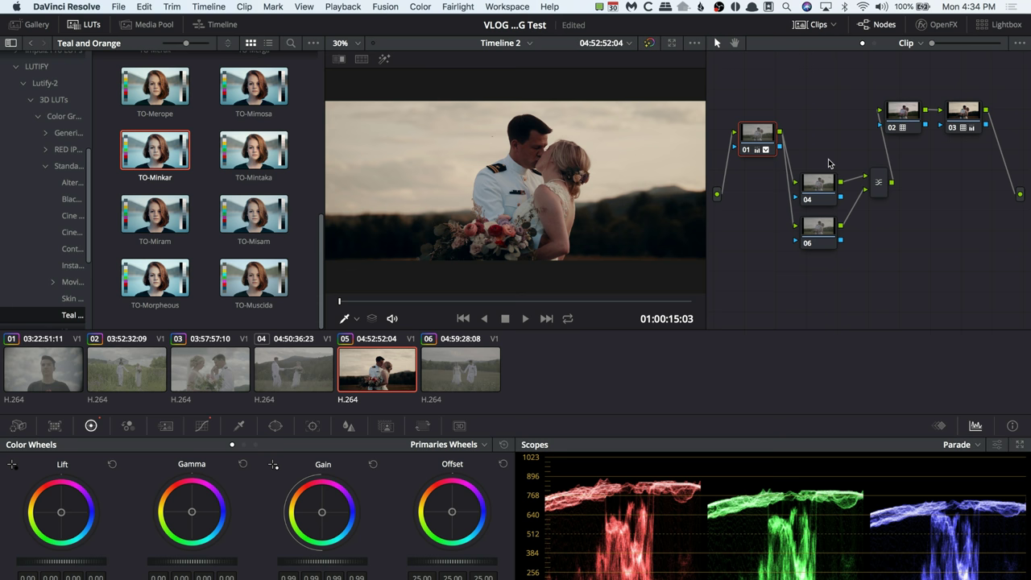
left_click(822, 226)
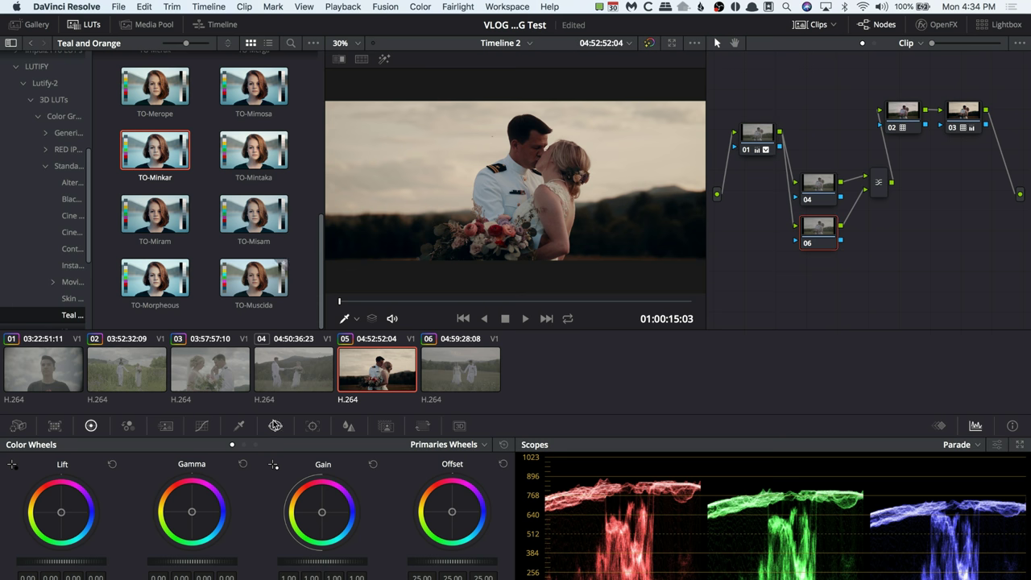
Eyedrop the sky on node 06, set qualifier saturation 0.0–5.0 and adjust the hue centre
left_click(238, 425)
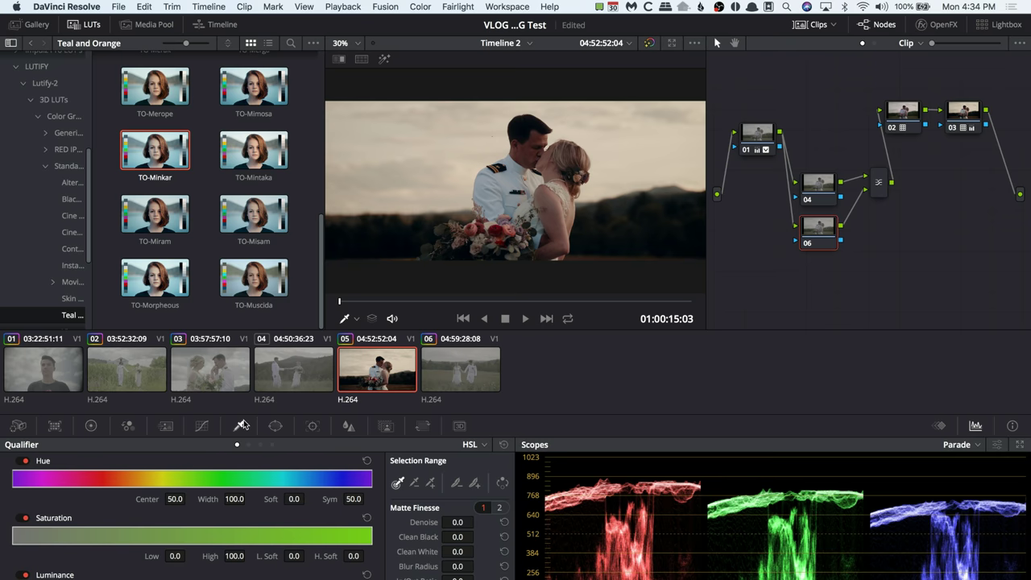
left_click(427, 132)
key("shift+h")
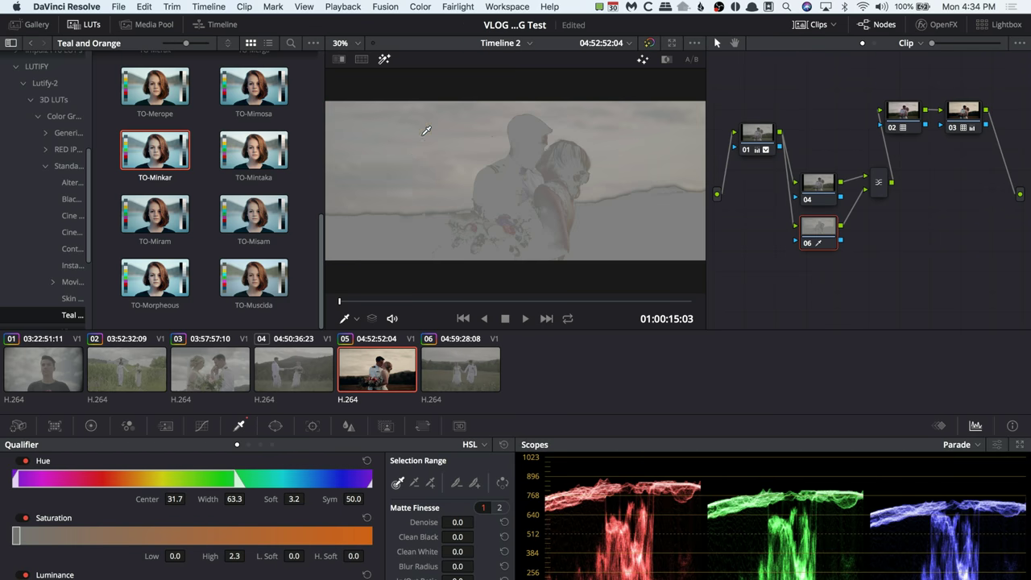
left_click_drag(139, 549, 145, 549)
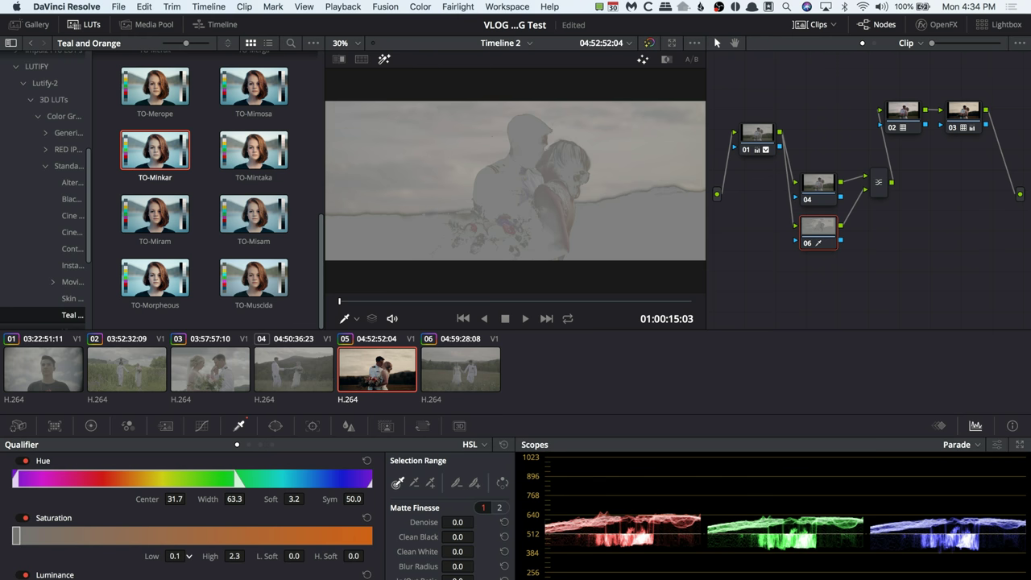
left_click_drag(234, 555, 249, 556)
left_click_drag(174, 556, 170, 555)
mouse_move(149, 499)
left_mouse_down()
mouse_move(161, 499)
mouse_move(149, 500)
left_mouse_up()
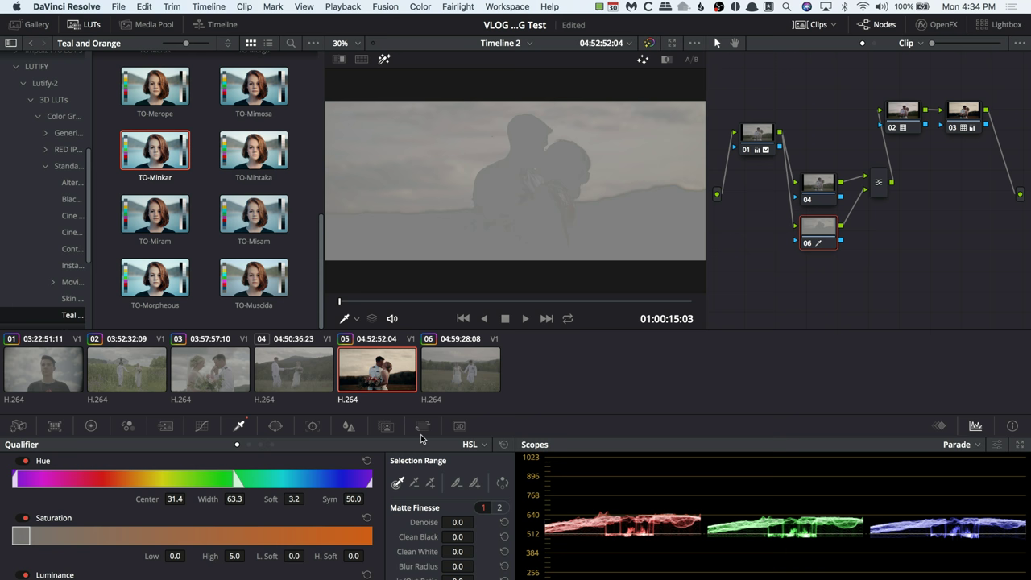
left_click(275, 425)
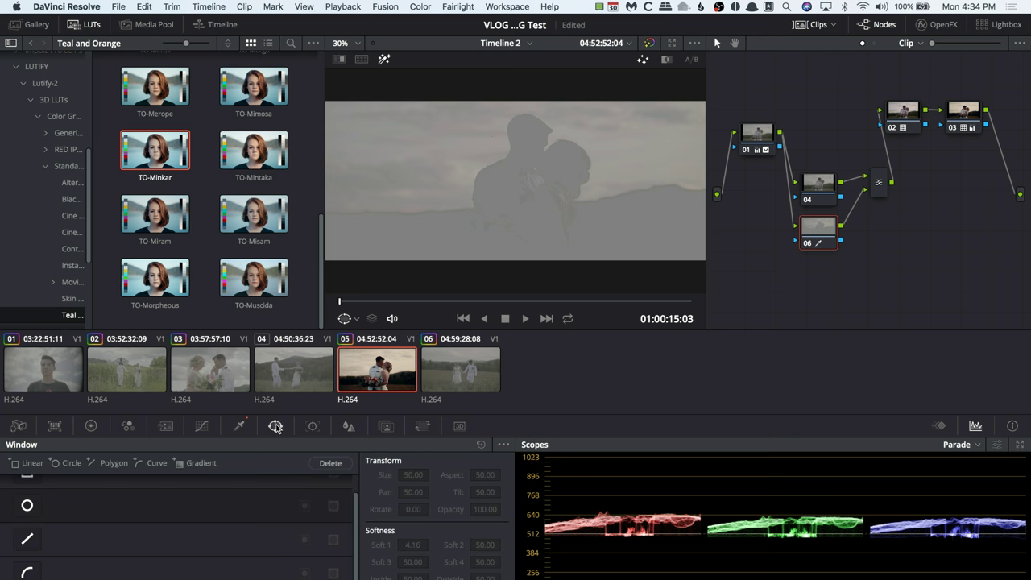
Start a Curve window at 25% viewer zoom, tracing the horizon and over the groom's head
left_click(29, 574)
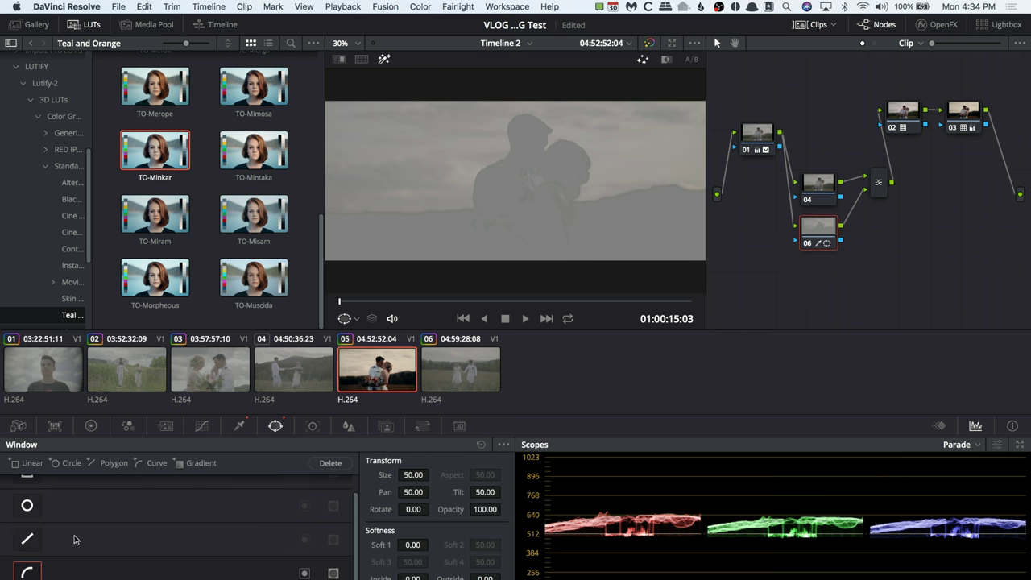
left_click(358, 43)
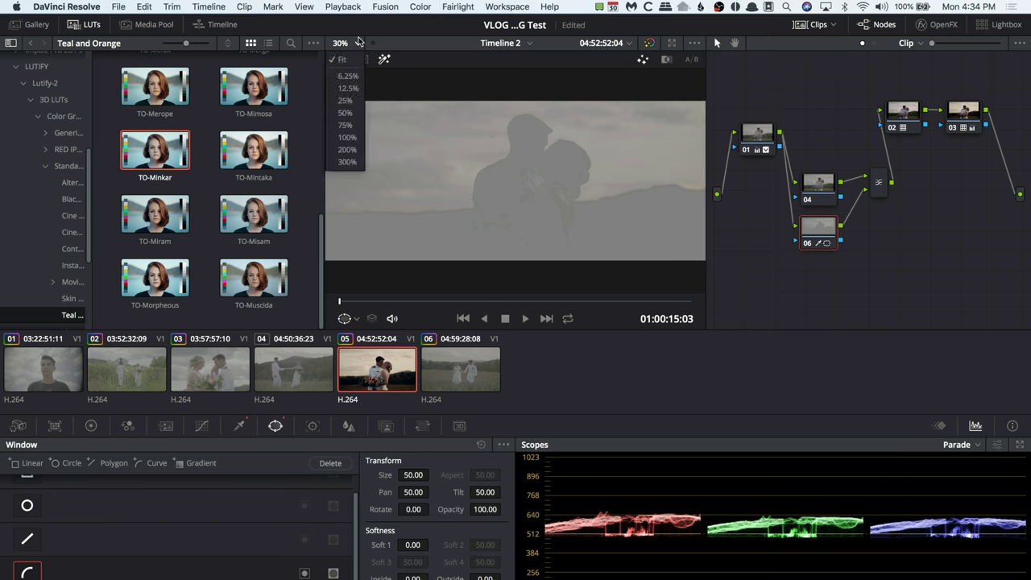
left_click(351, 103)
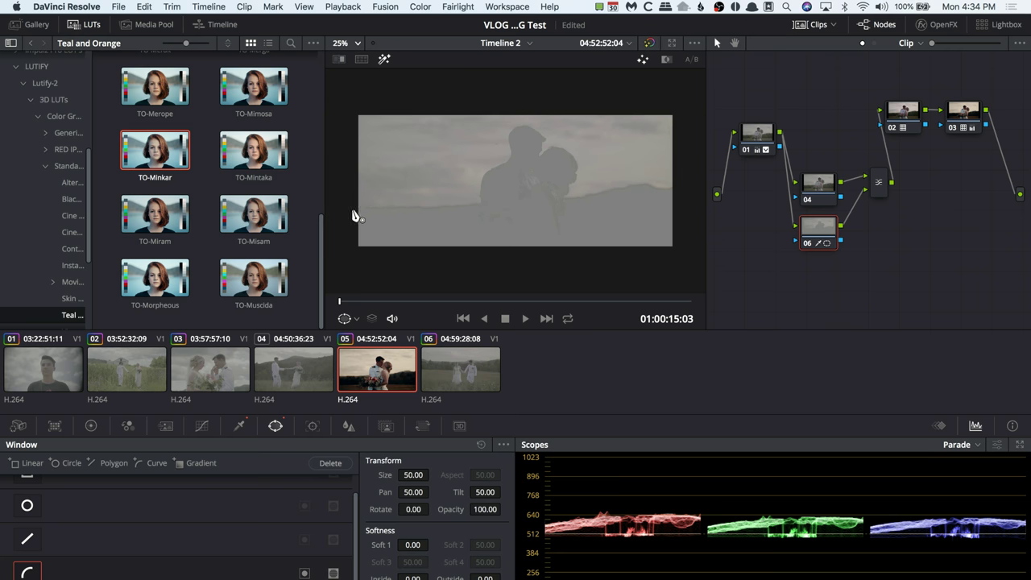
left_click(352, 209)
left_click(481, 207)
left_click(481, 174)
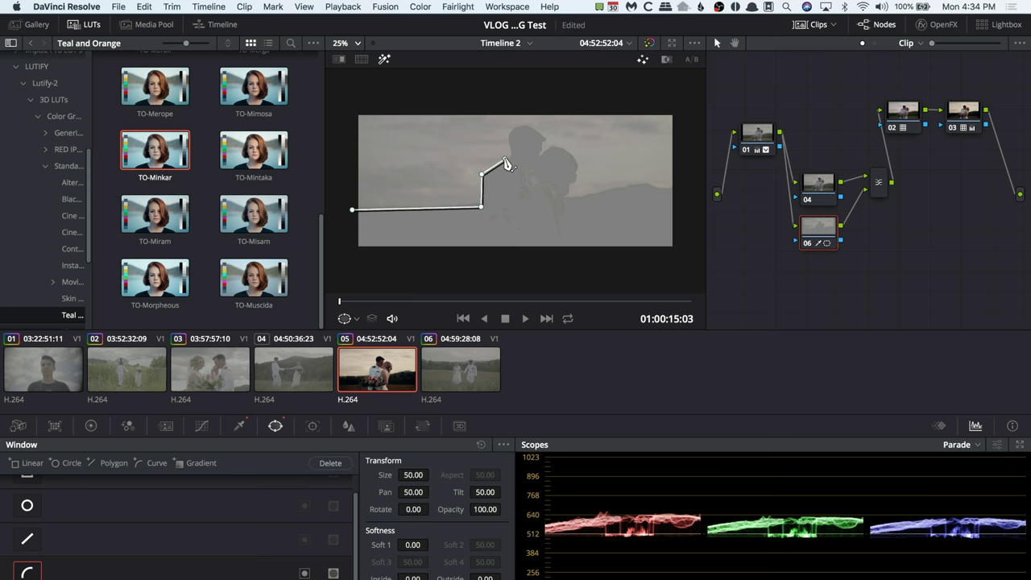
left_click(504, 158)
left_click(509, 149)
left_click(508, 134)
left_click(518, 127)
left_click(529, 127)
left_click(544, 137)
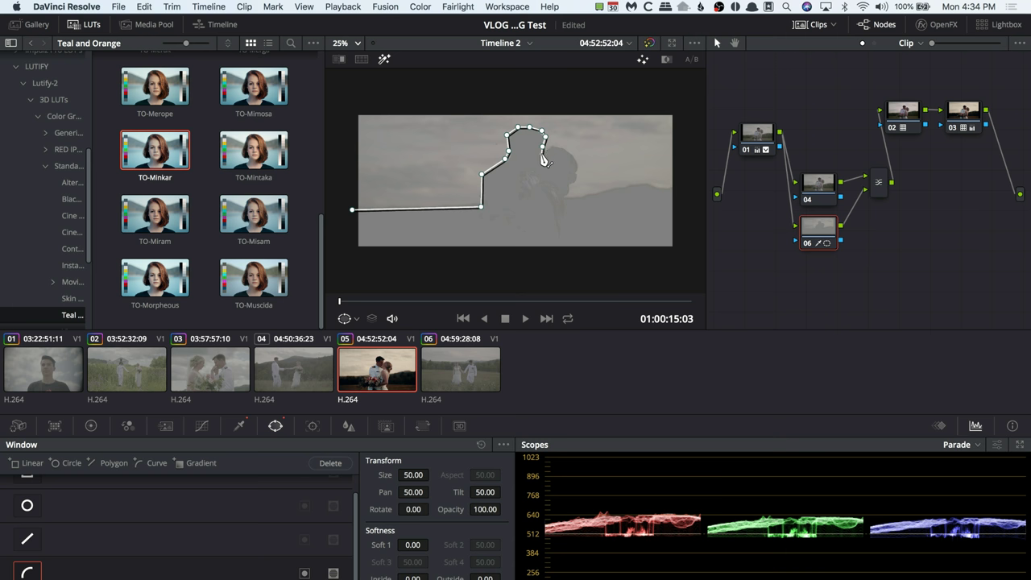
Trace the window around the bride's head, out to the right edge, across the top, and close it
left_click(540, 154)
left_click(551, 146)
left_click(570, 152)
left_click(579, 165)
left_click(576, 175)
left_click(570, 184)
left_click(569, 191)
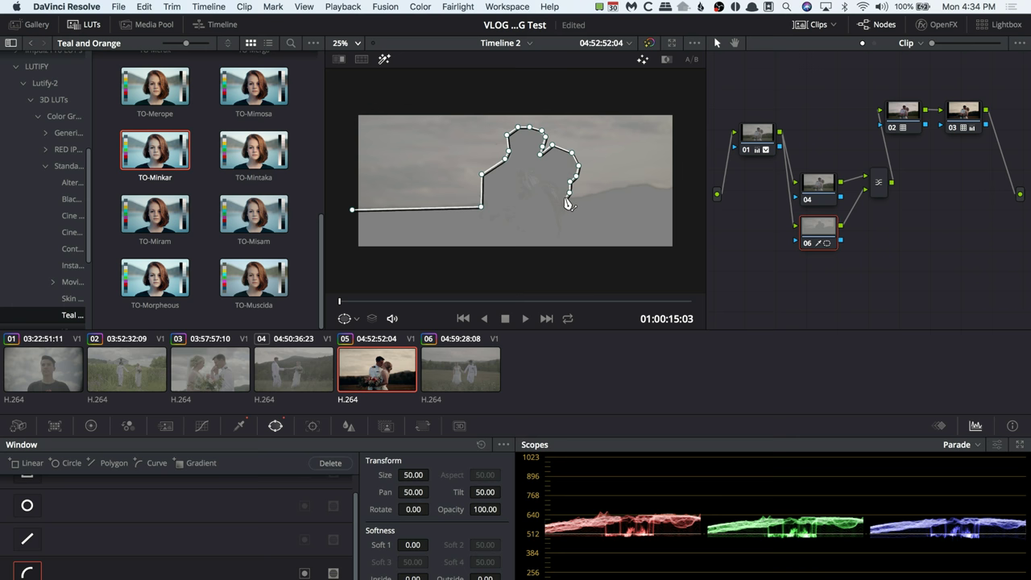
left_click(564, 198)
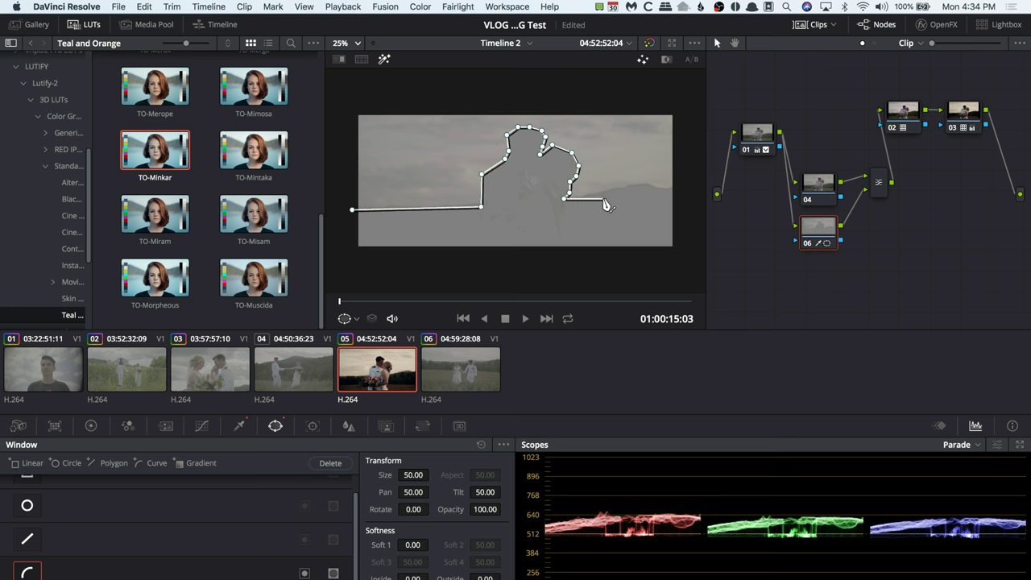
left_click(679, 192)
left_click(678, 98)
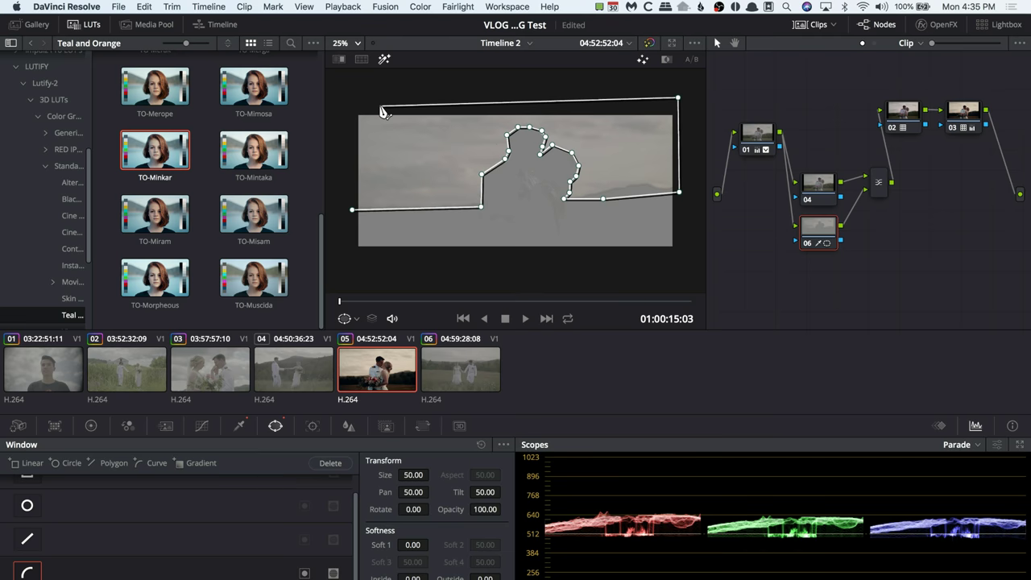
left_click(345, 102)
left_click(353, 211)
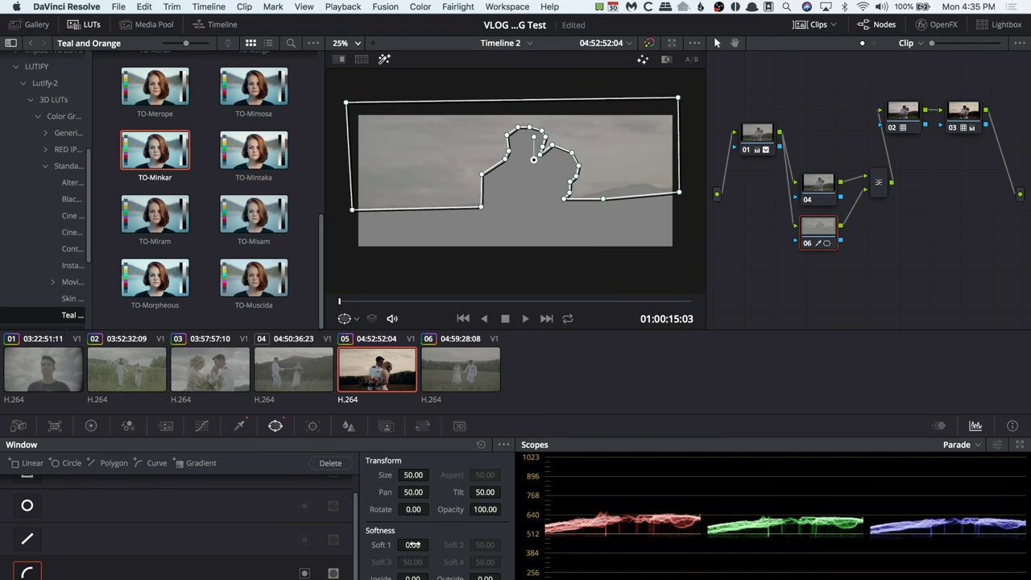
Raise Inside softness and Soft 1 to feather the sky window, then turn off highlight mode
left_click_drag(412, 577, 499, 577)
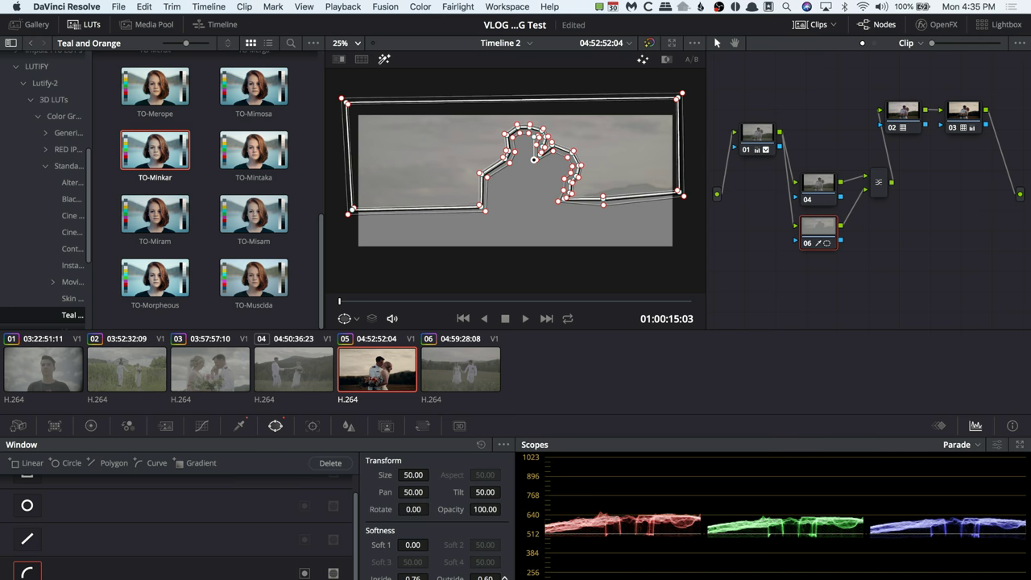
left_click_drag(425, 541, 438, 545)
key("shift+h")
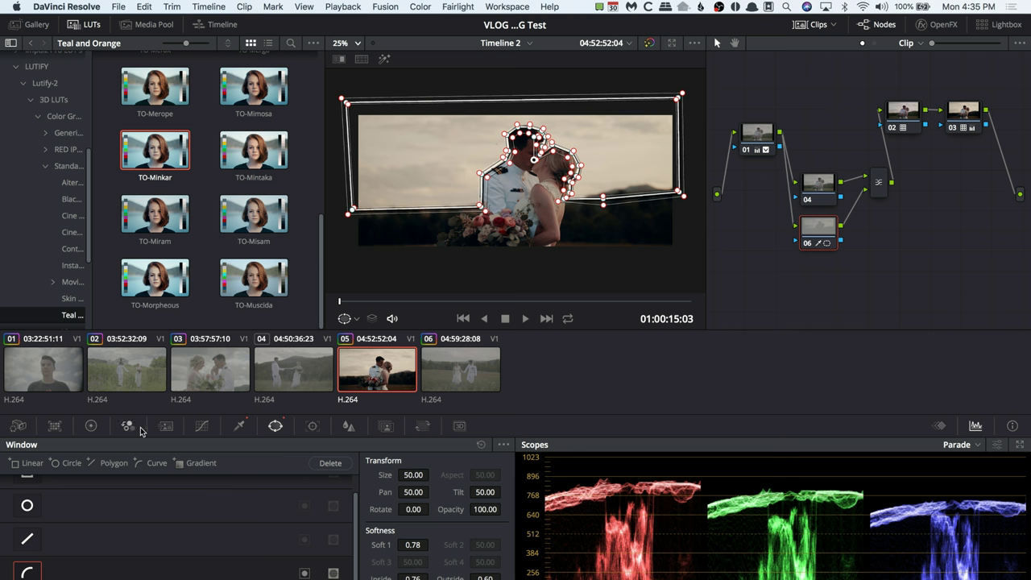
Tint clip 05's windowed sky by nudging Gain toward magenta and Gamma toward blue
left_click(91, 426)
left_click_drag(330, 514, 329, 510)
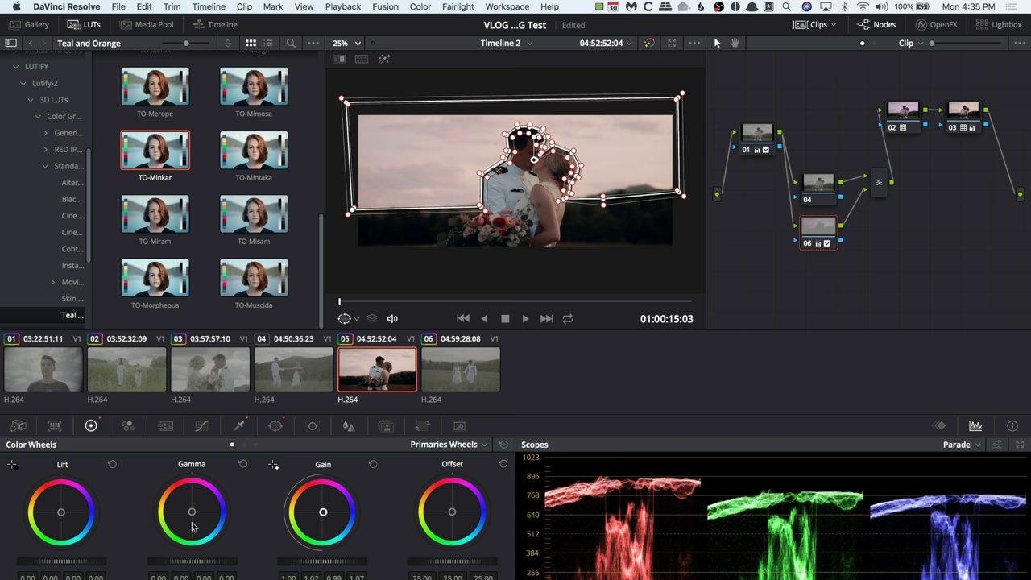
left_click_drag(194, 515, 192, 512)
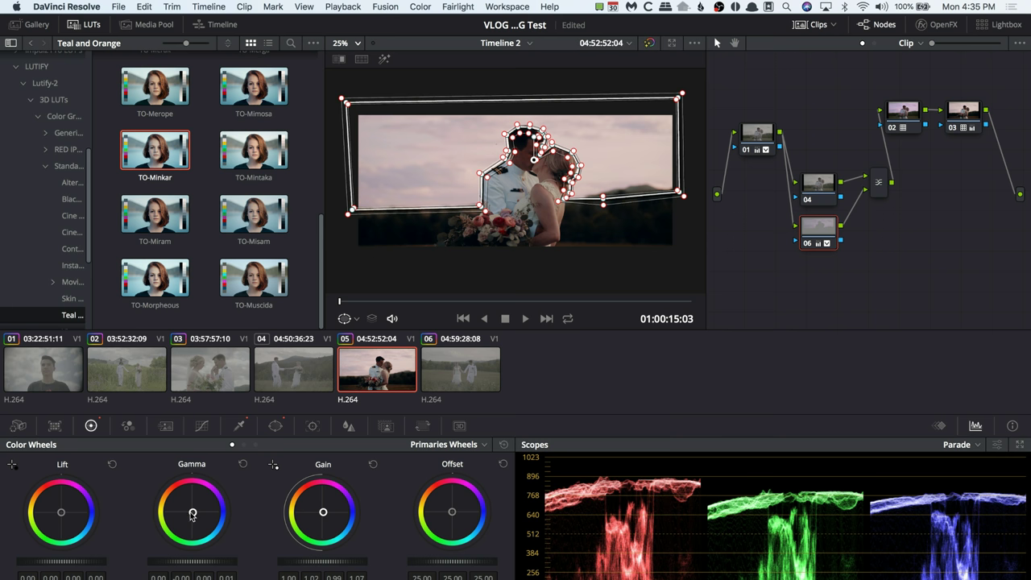
Toggle the pink sky correction off and back on to compare, then bring up clip 06
left_click(760, 141)
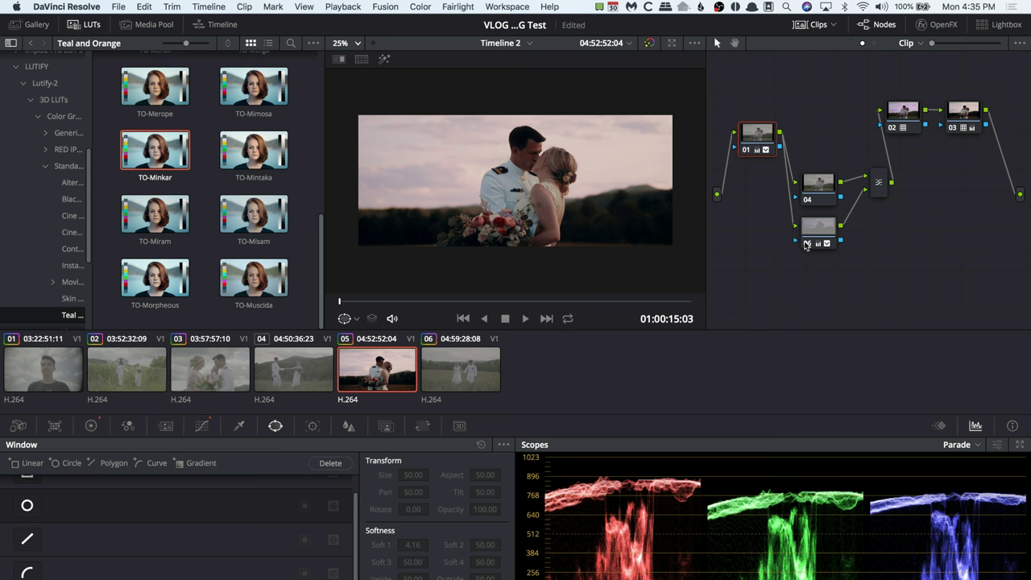
left_click(806, 244)
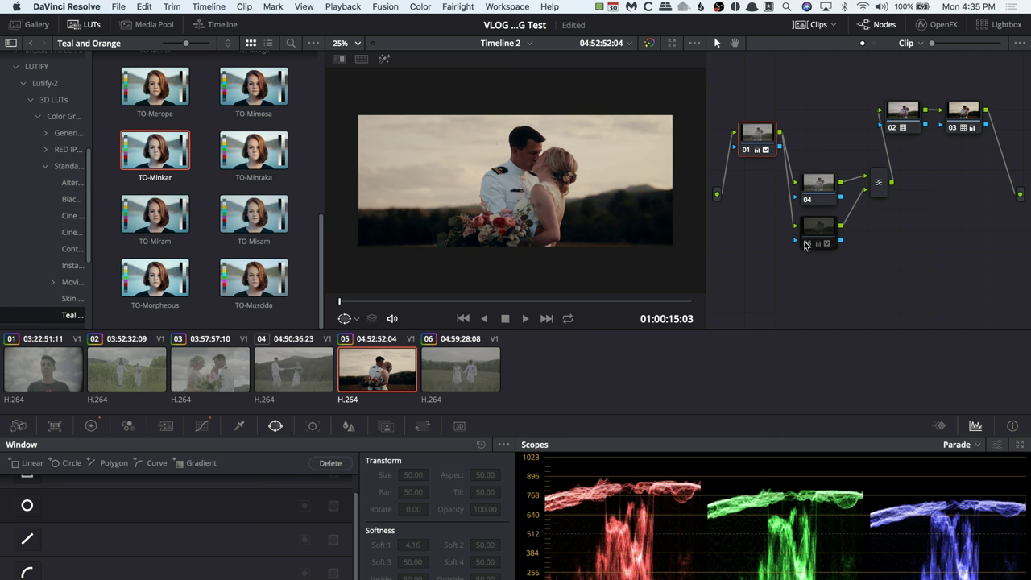
left_click(806, 244)
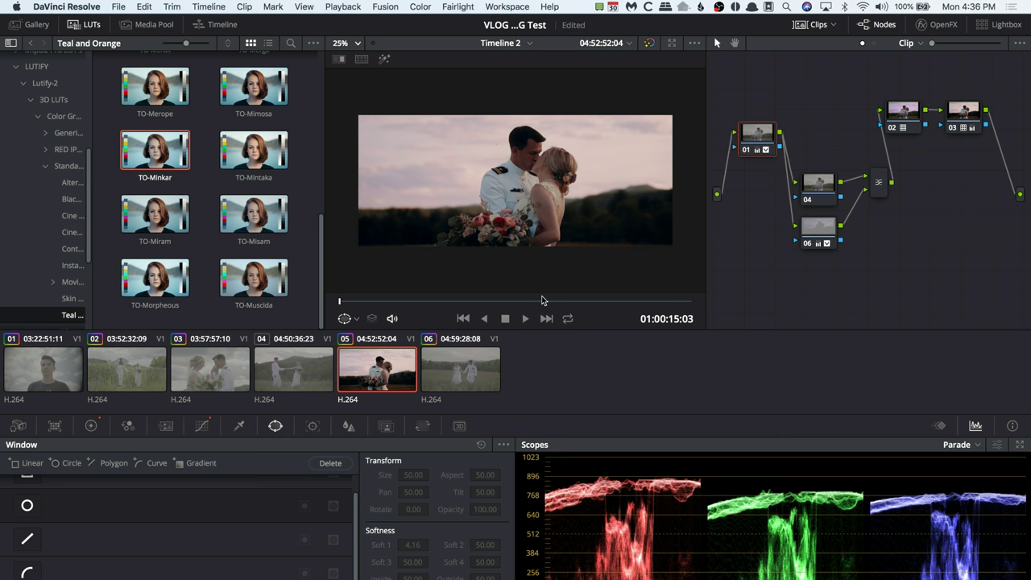
left_click(466, 367)
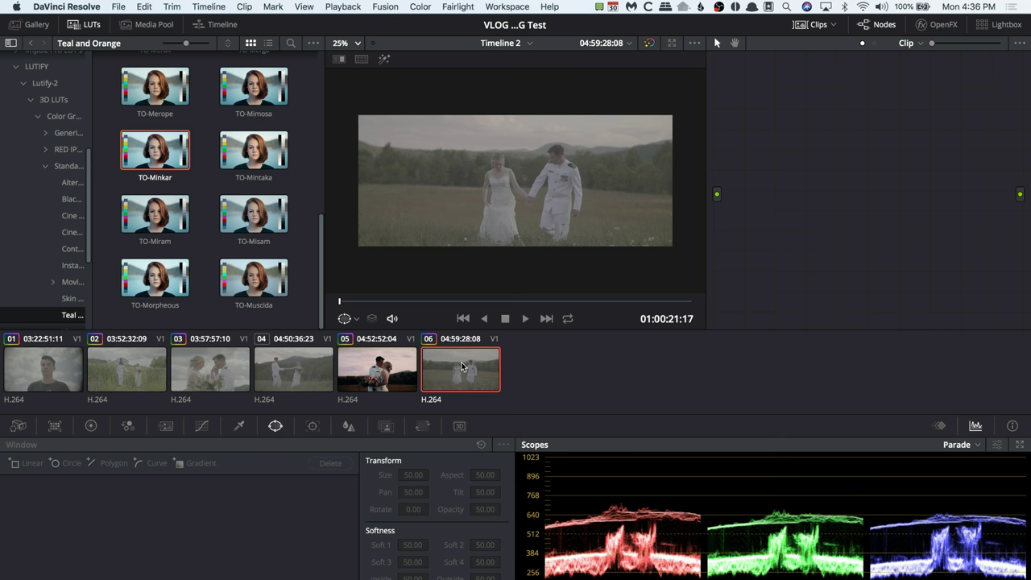
Apply clip 05's grade to clip 06 and select its sky window node 06
right_click(373, 377)
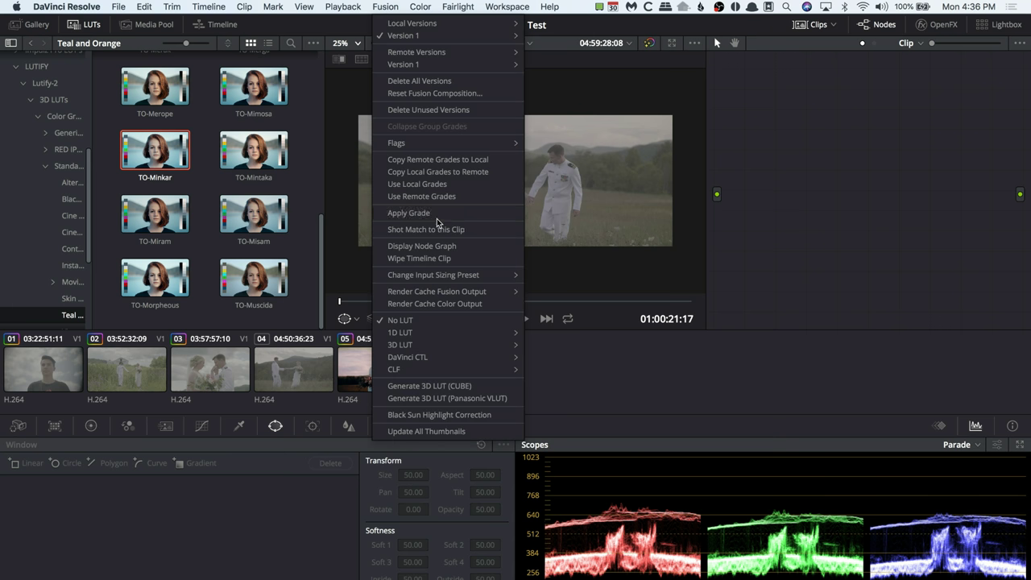
left_click(439, 215)
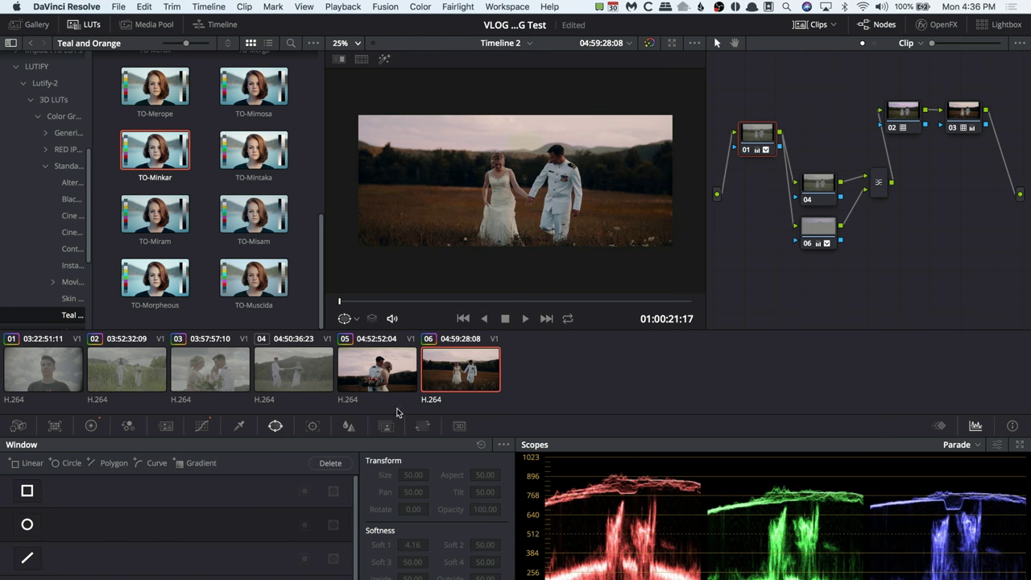
left_click(809, 231)
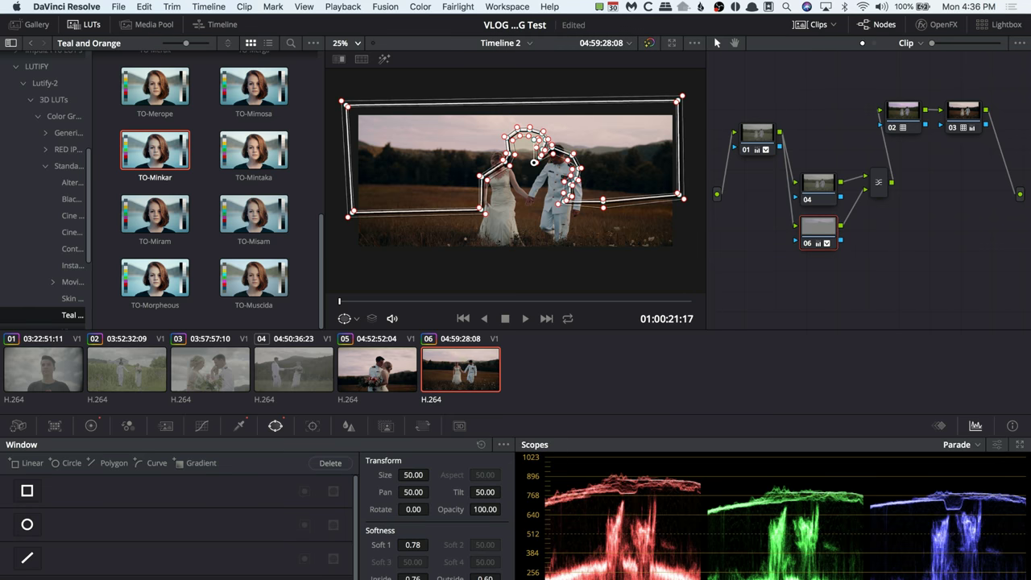
Reset node 06's linear window and drag its corners to cover the sky above the treeline
left_click(28, 492)
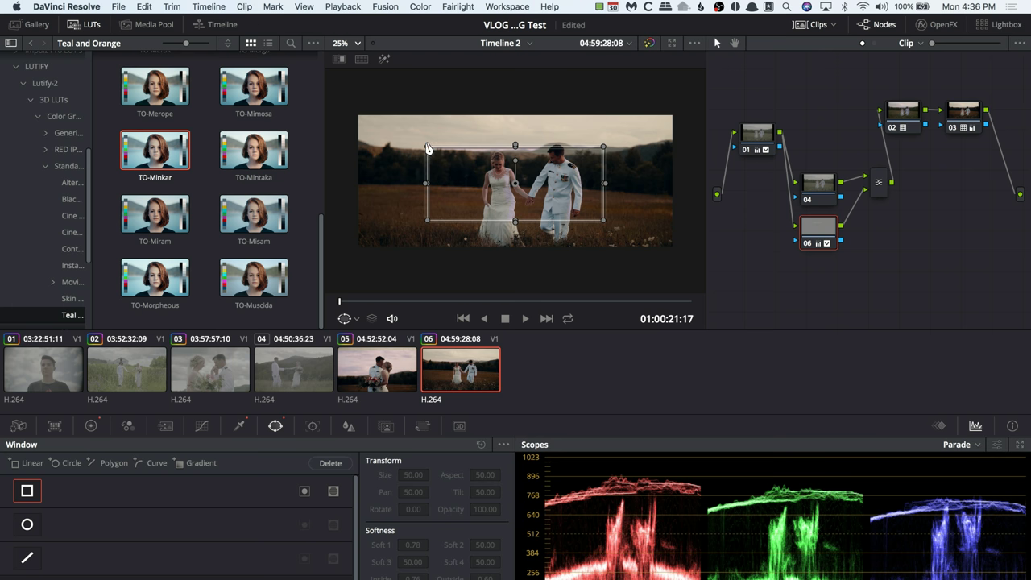
left_click(23, 494)
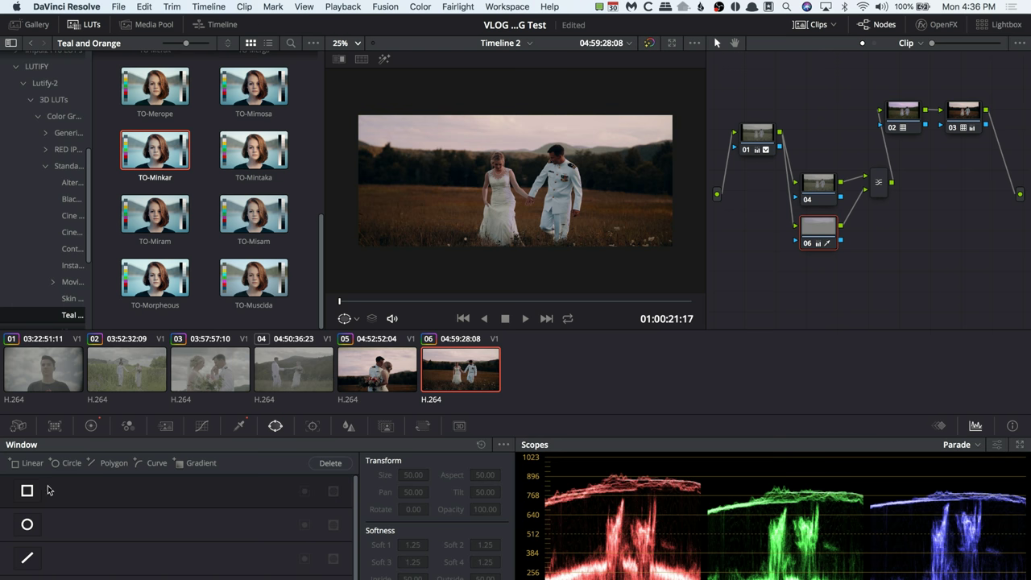
left_click(23, 494)
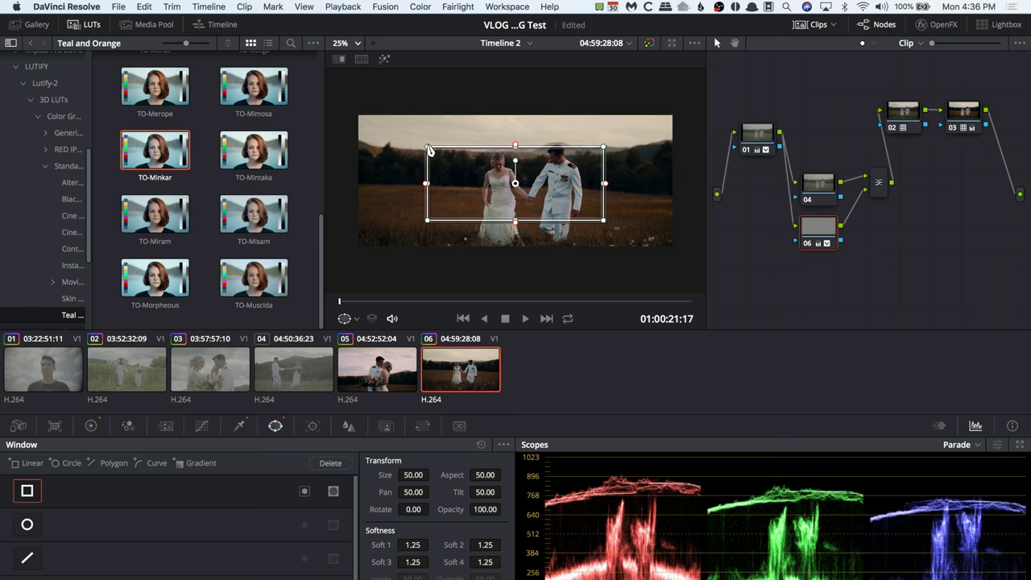
left_click_drag(426, 147, 346, 85)
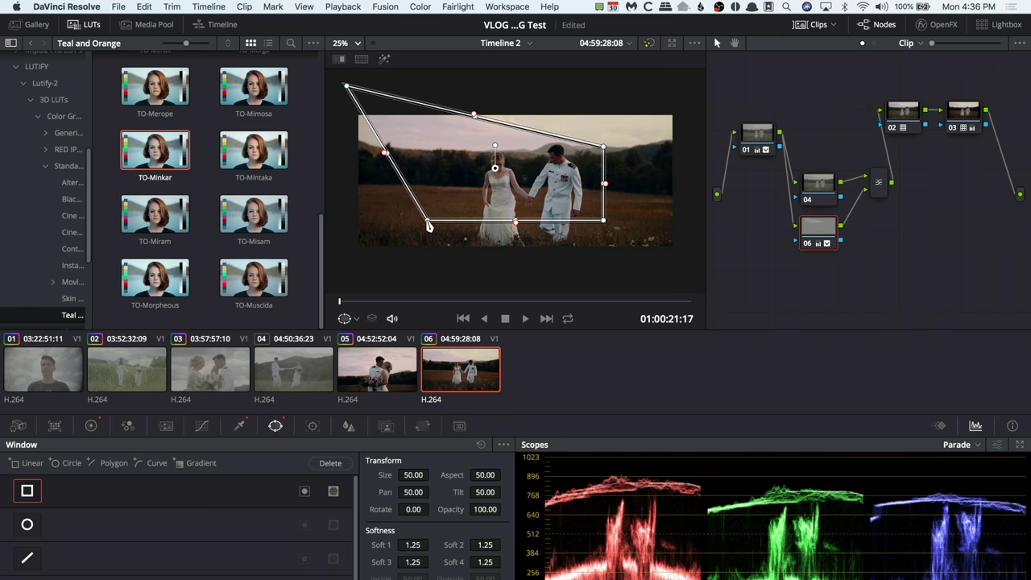
left_click_drag(427, 221, 353, 170)
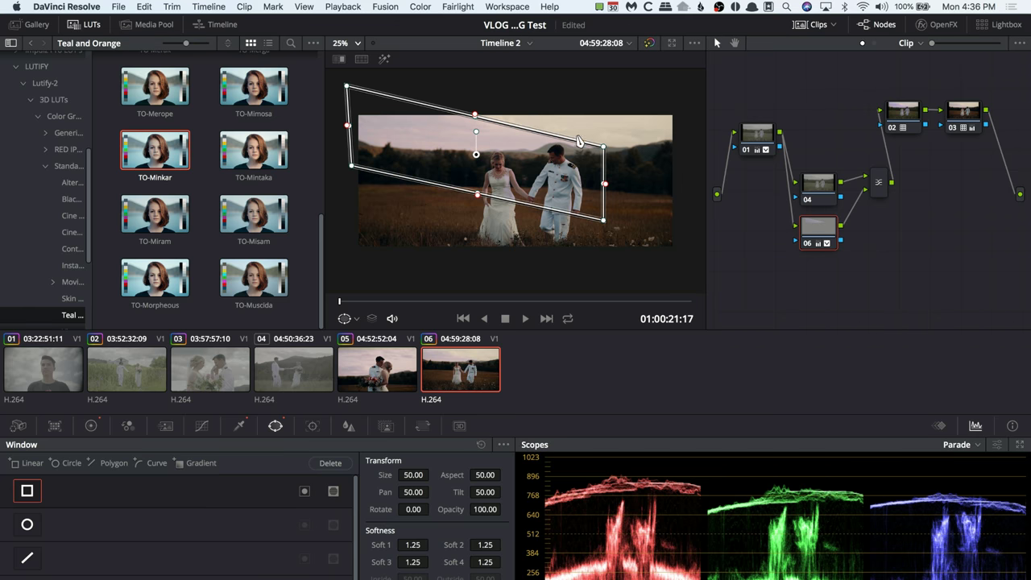
left_click_drag(603, 147, 686, 107)
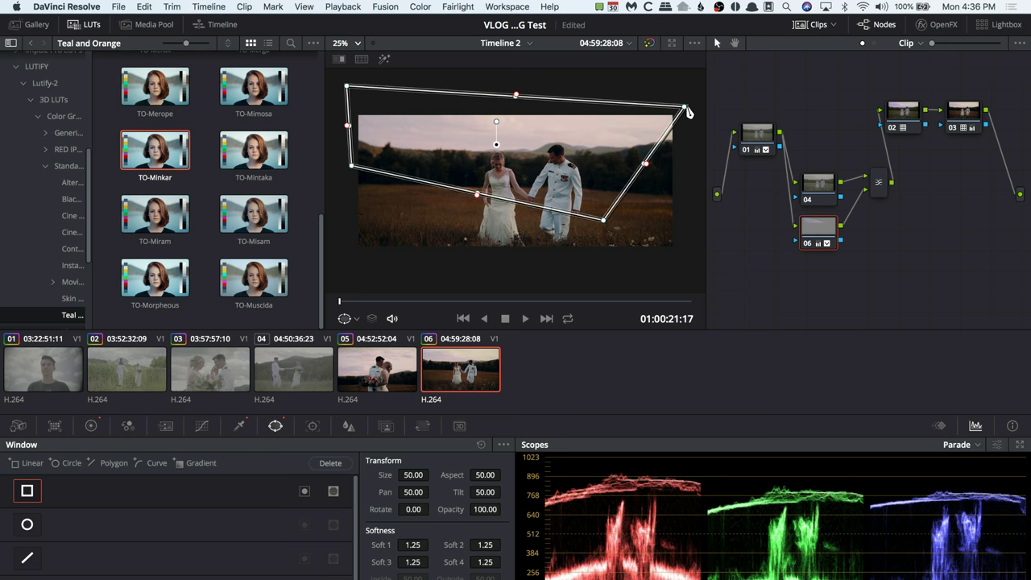
left_click_drag(605, 223, 687, 165)
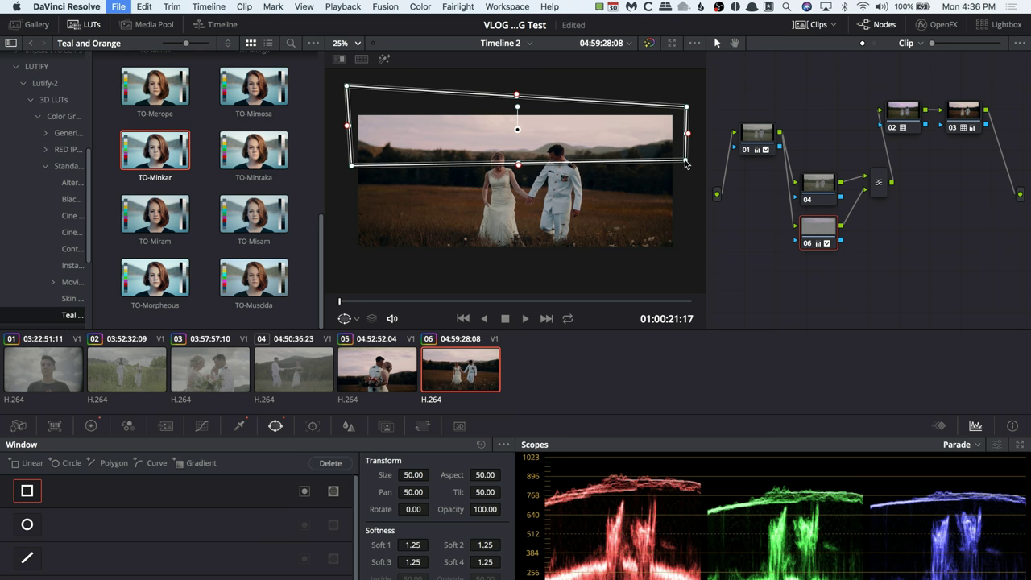
left_click(757, 133)
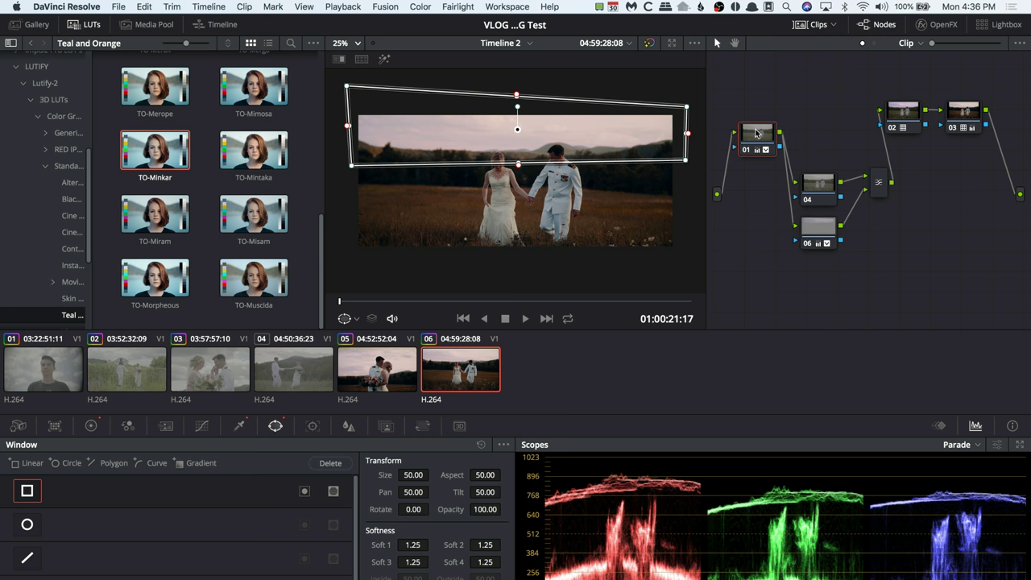
left_click(383, 373)
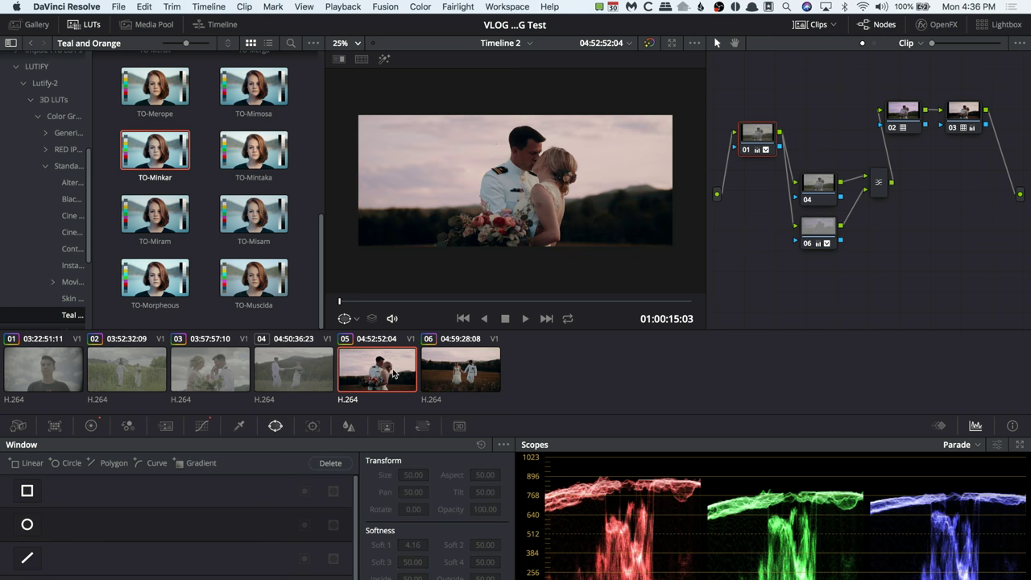
left_click(440, 371)
left_click(385, 363)
left_click(471, 372)
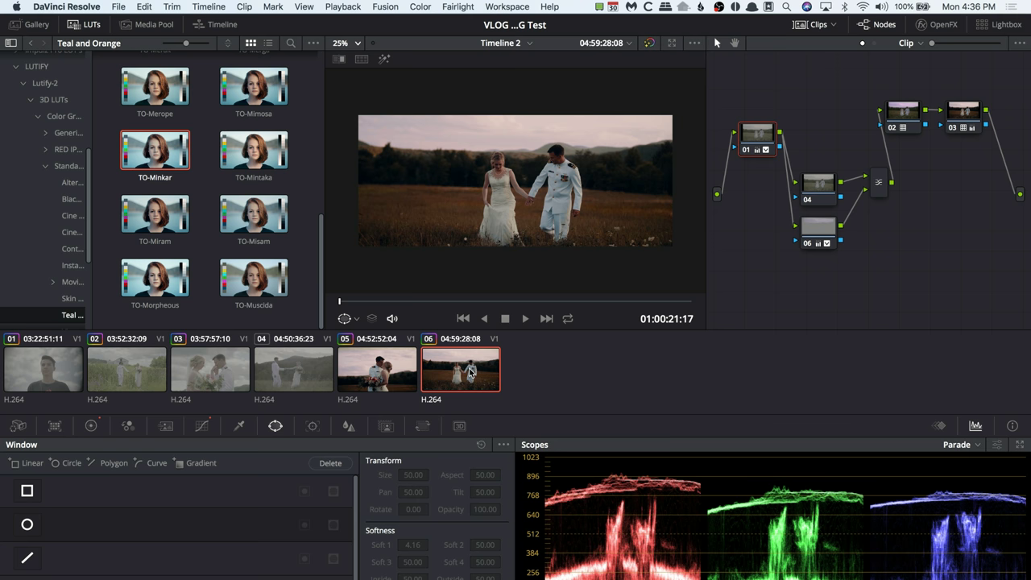
left_click(392, 370)
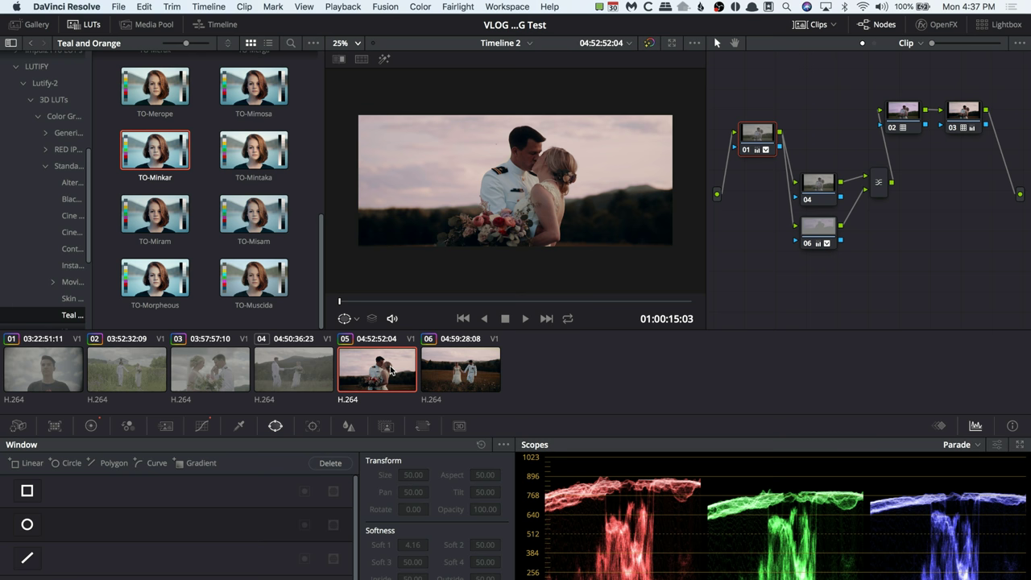
left_click(953, 132)
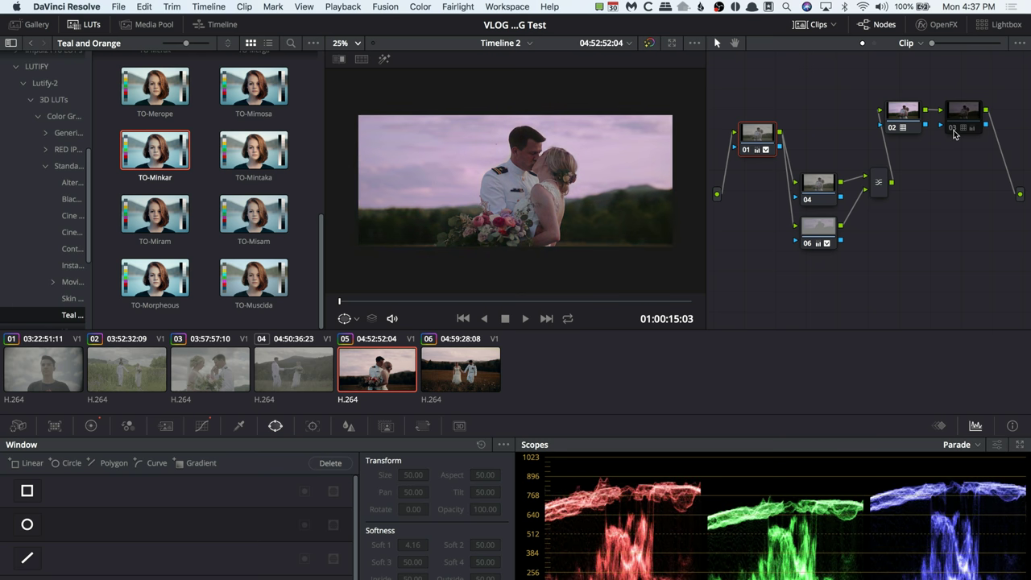
left_click(890, 129)
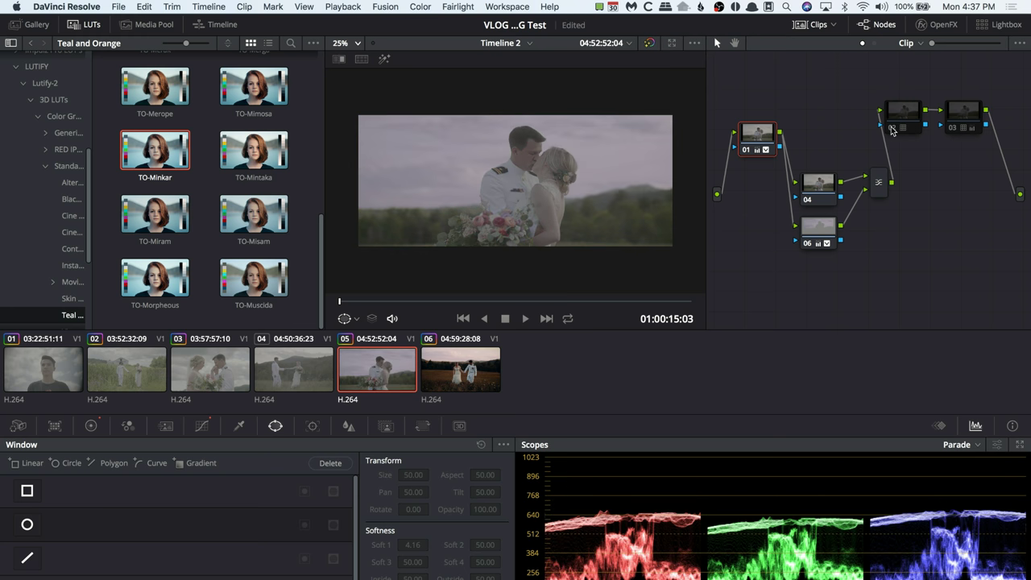
left_click(890, 128)
left_click(955, 129)
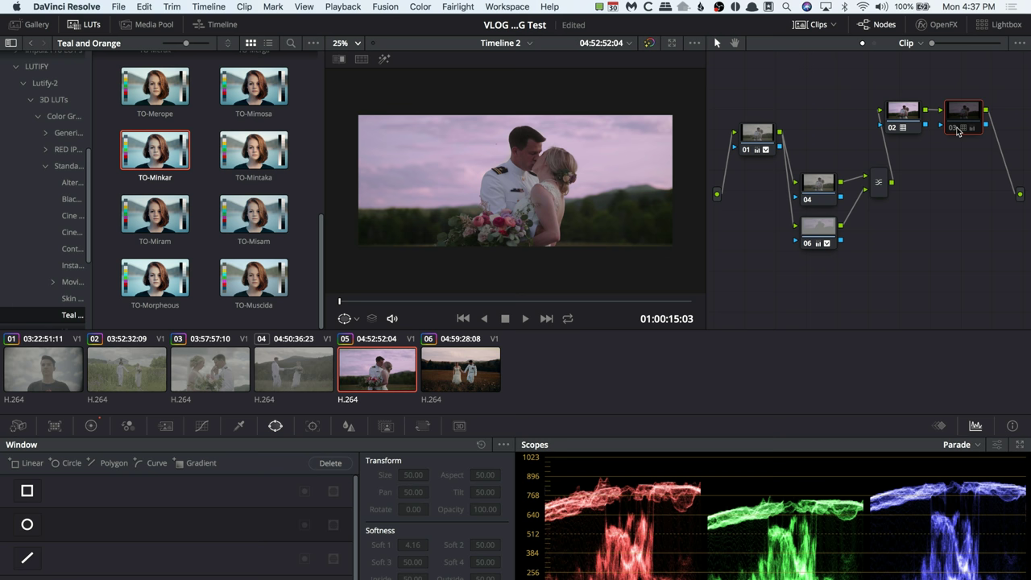
left_click(955, 130)
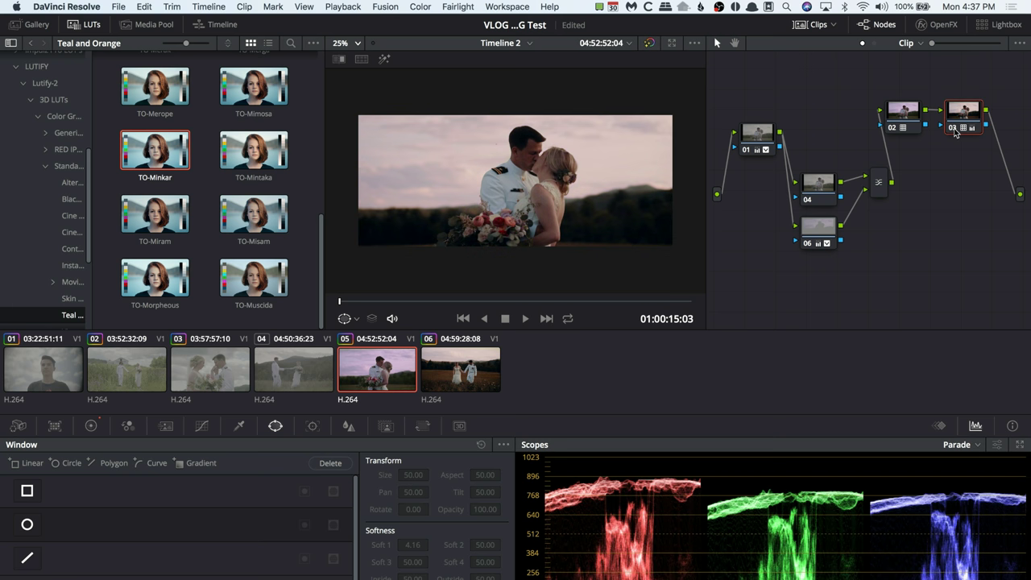